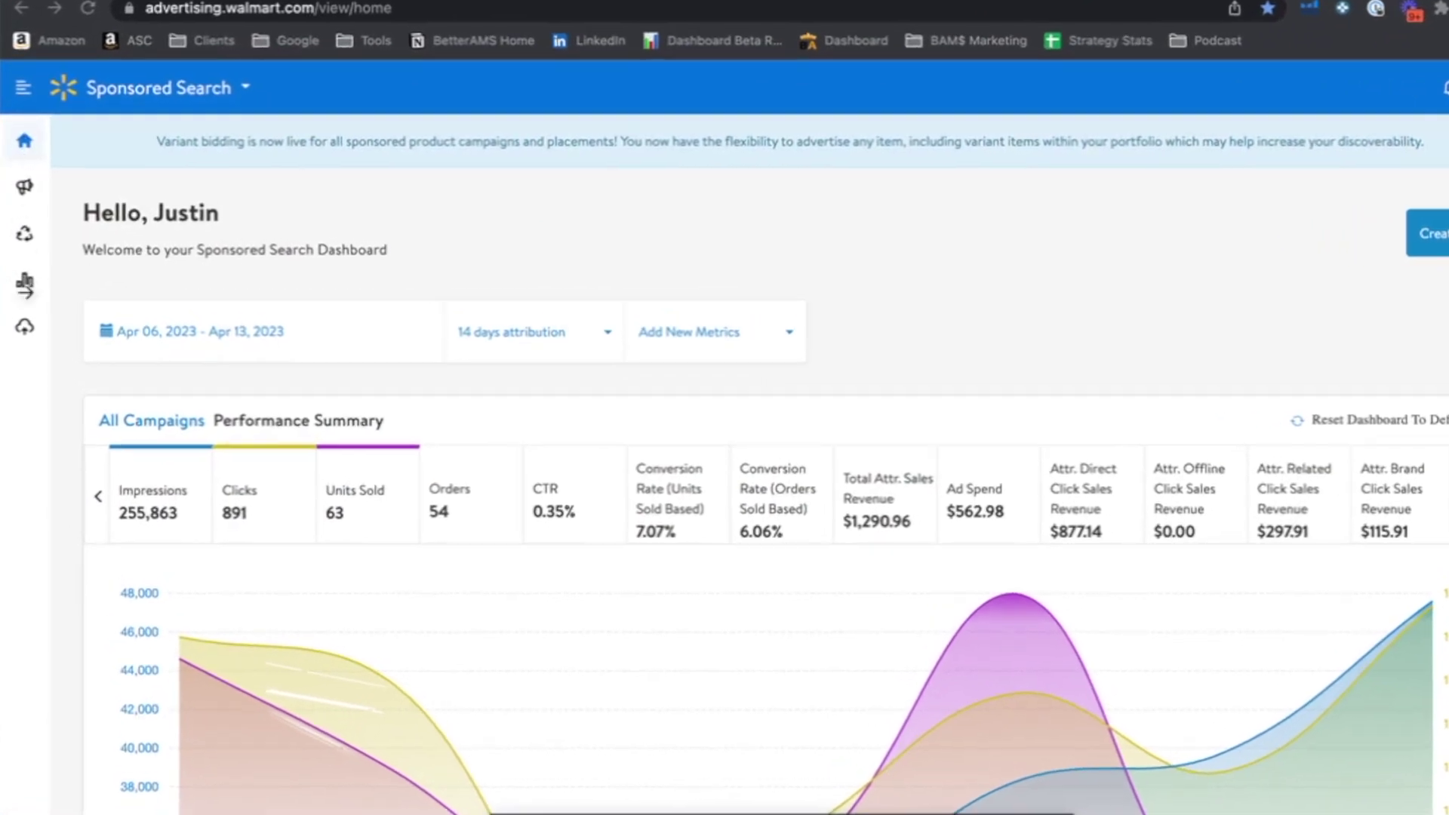
Go to Optimization Tools > Rules in the sidebar to show the existing automated bid rules
{"action": "mouse_move", "coordinate": [30, 241]}
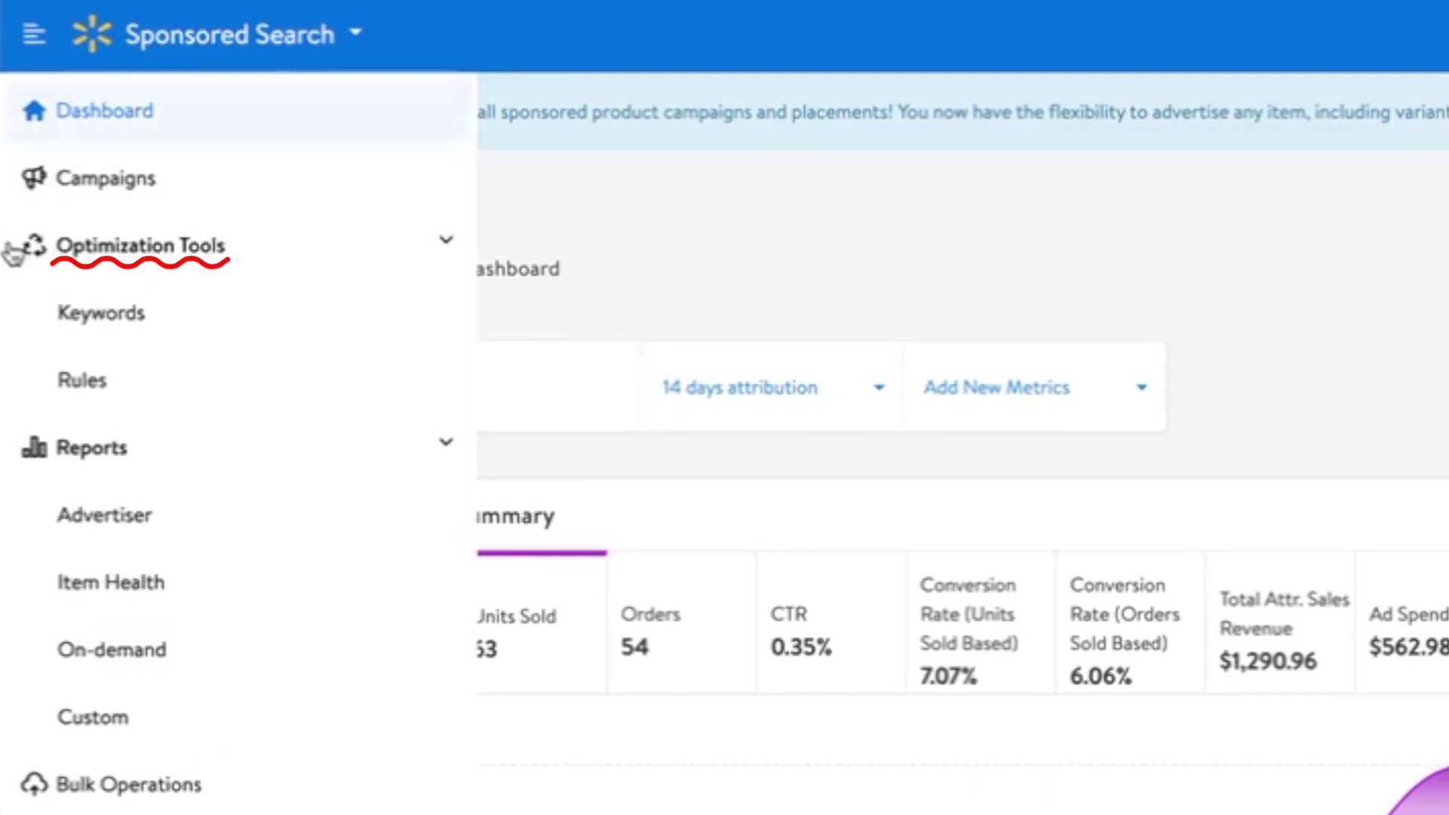
{"action": "left_click", "coordinate": [130, 394]}
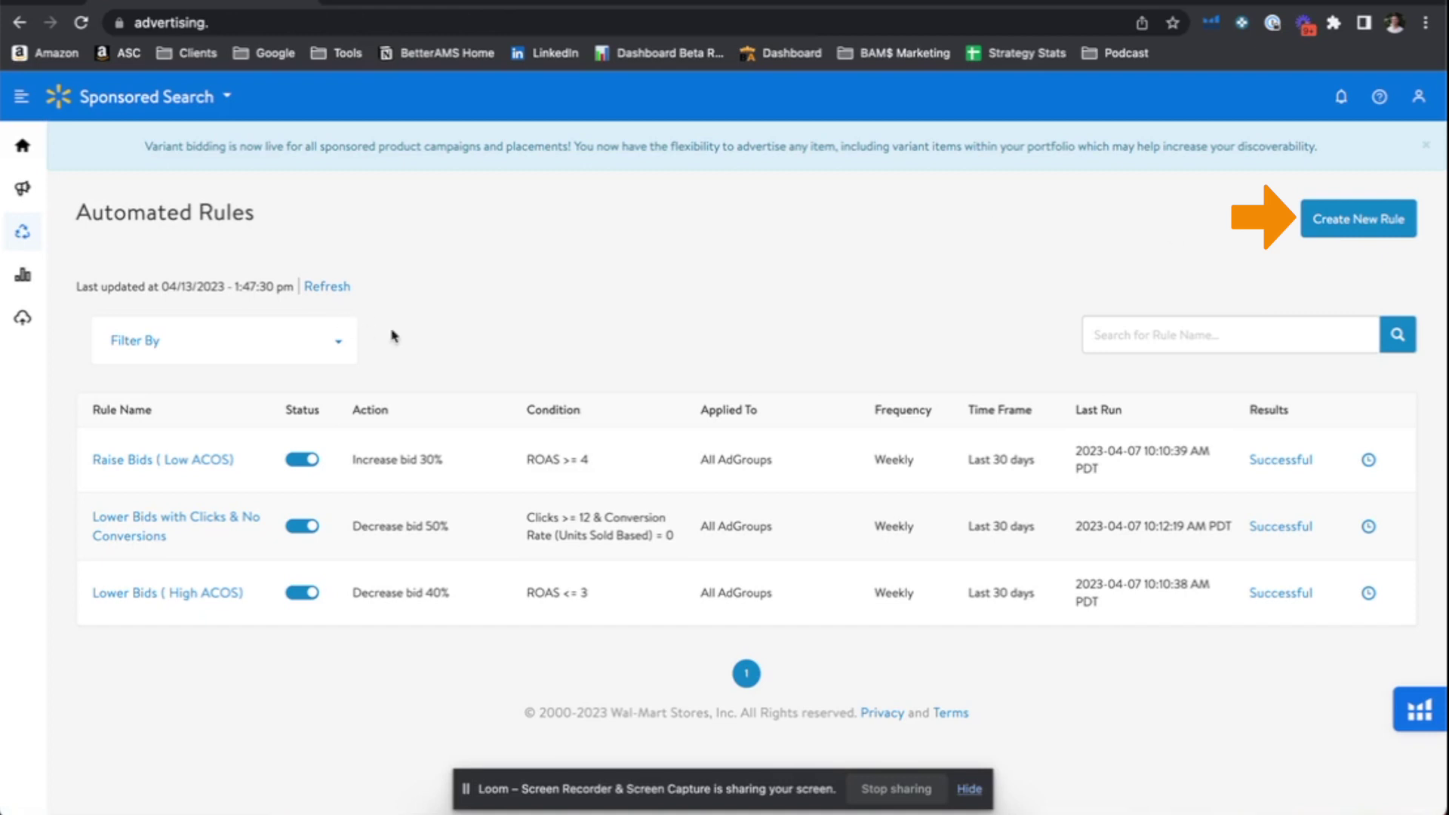
{"action": "scroll", "coordinate": [391, 333], "scroll_direction": "down", "scroll_amount": 1}
{"action": "scroll", "coordinate": [391, 333], "scroll_direction": "up", "scroll_amount": 1}
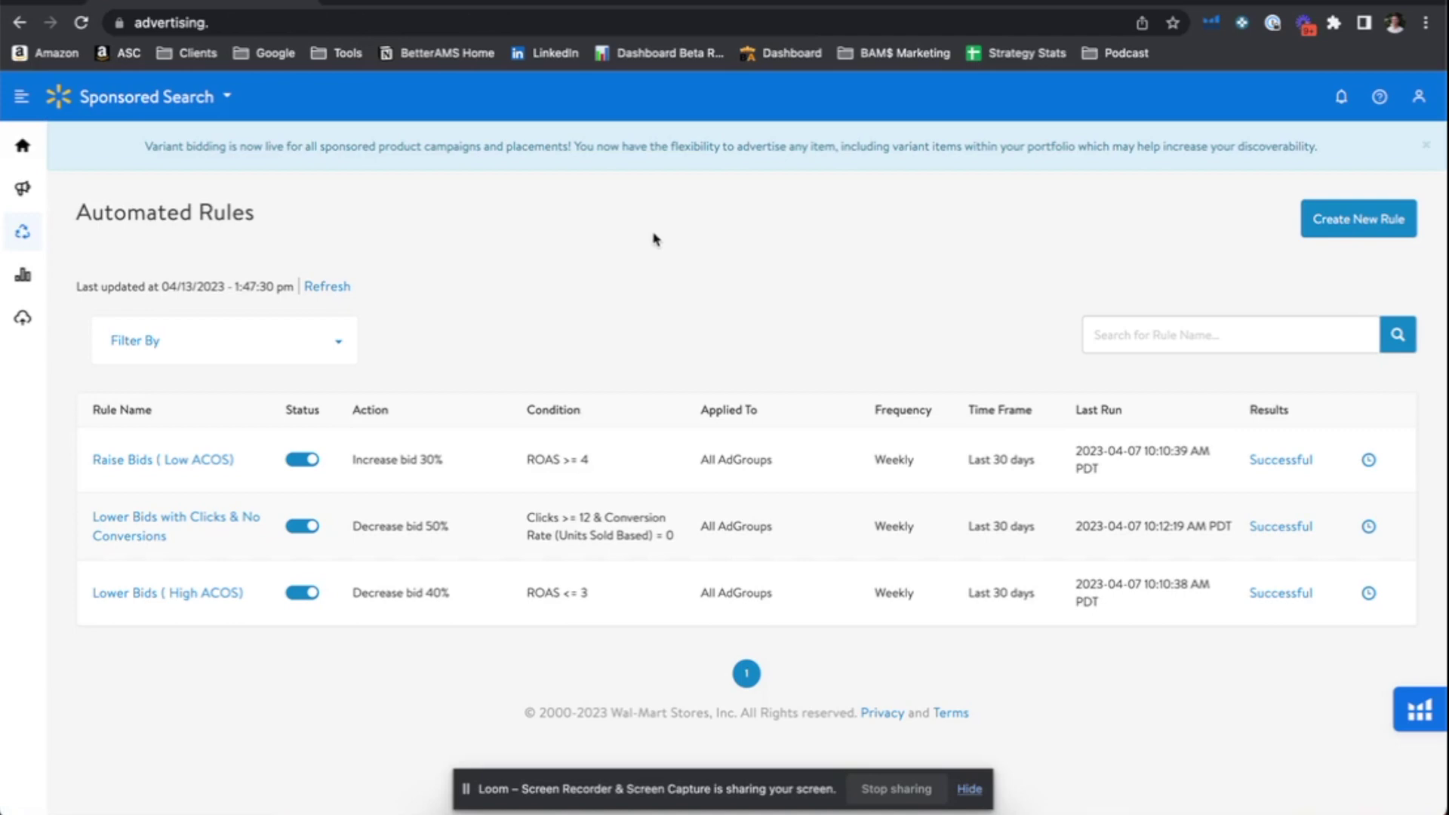
Create a new rule, agree to the Acknowledgement dialog and select the Enter Rule Name field
{"action": "left_click", "coordinate": [1341, 218]}
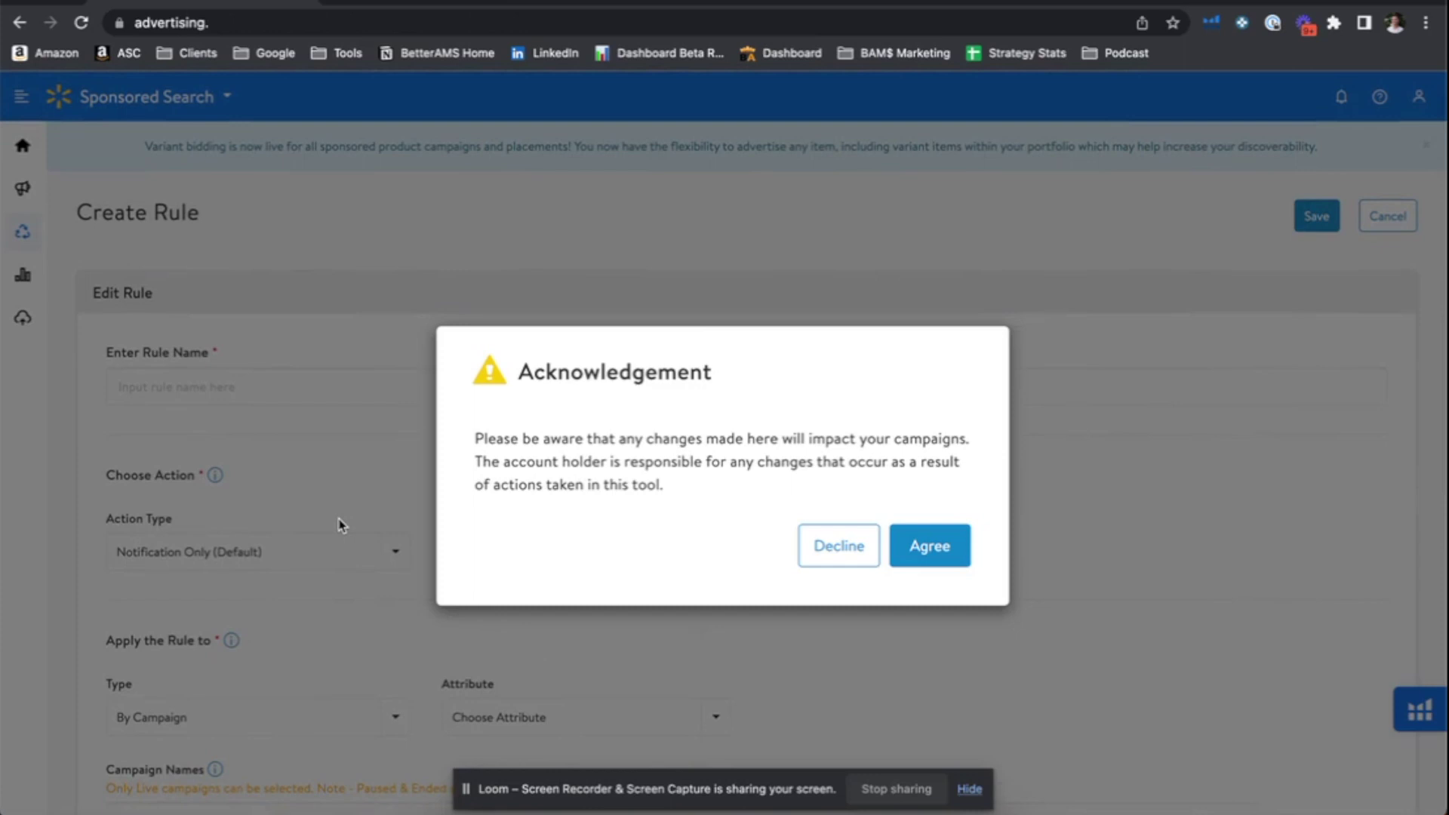
{"action": "left_click", "coordinate": [944, 550]}
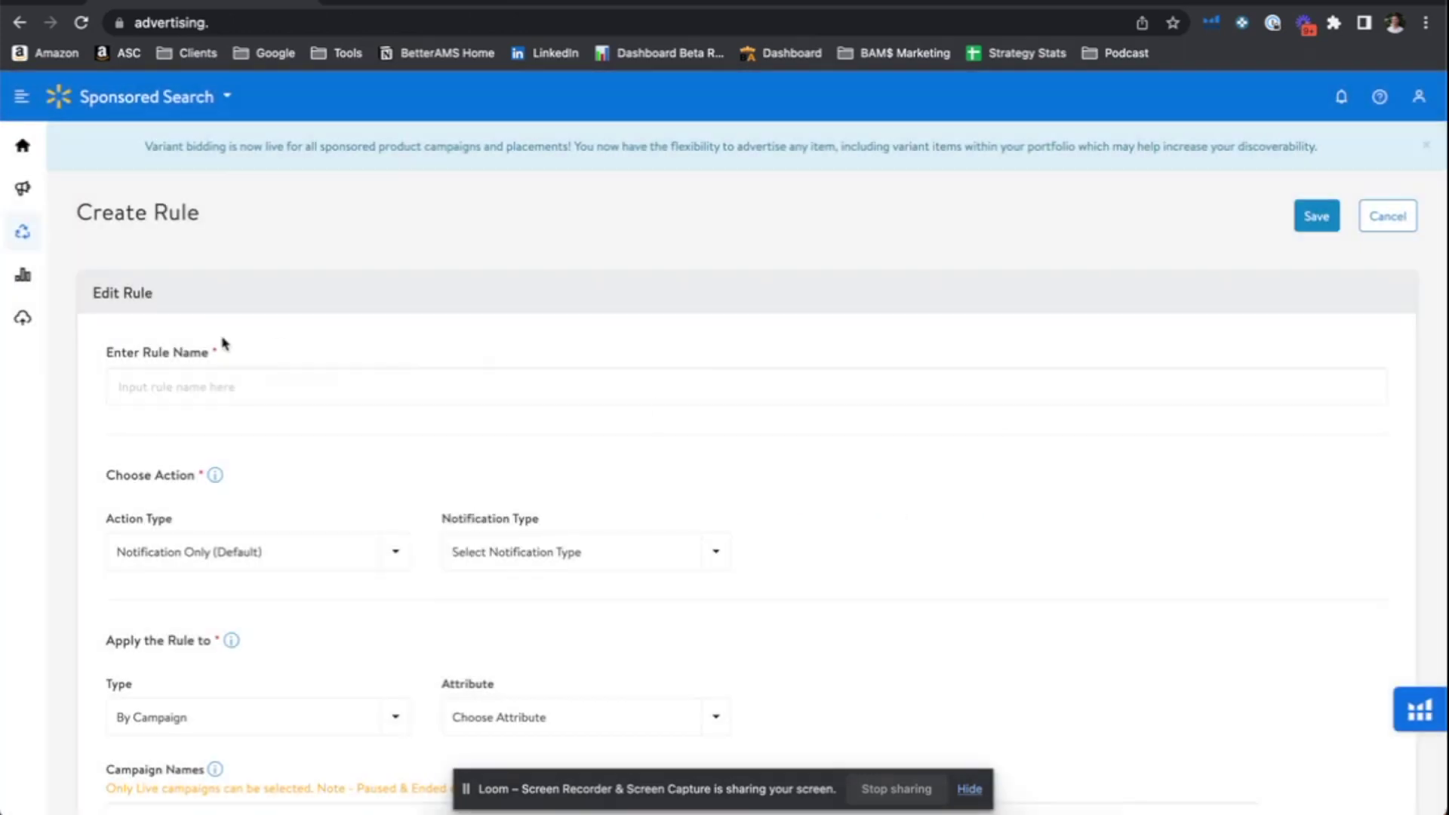
{"action": "left_click", "coordinate": [162, 391]}
{"action": "scroll", "coordinate": [84, 409], "scroll_direction": "down", "scroll_amount": 2}
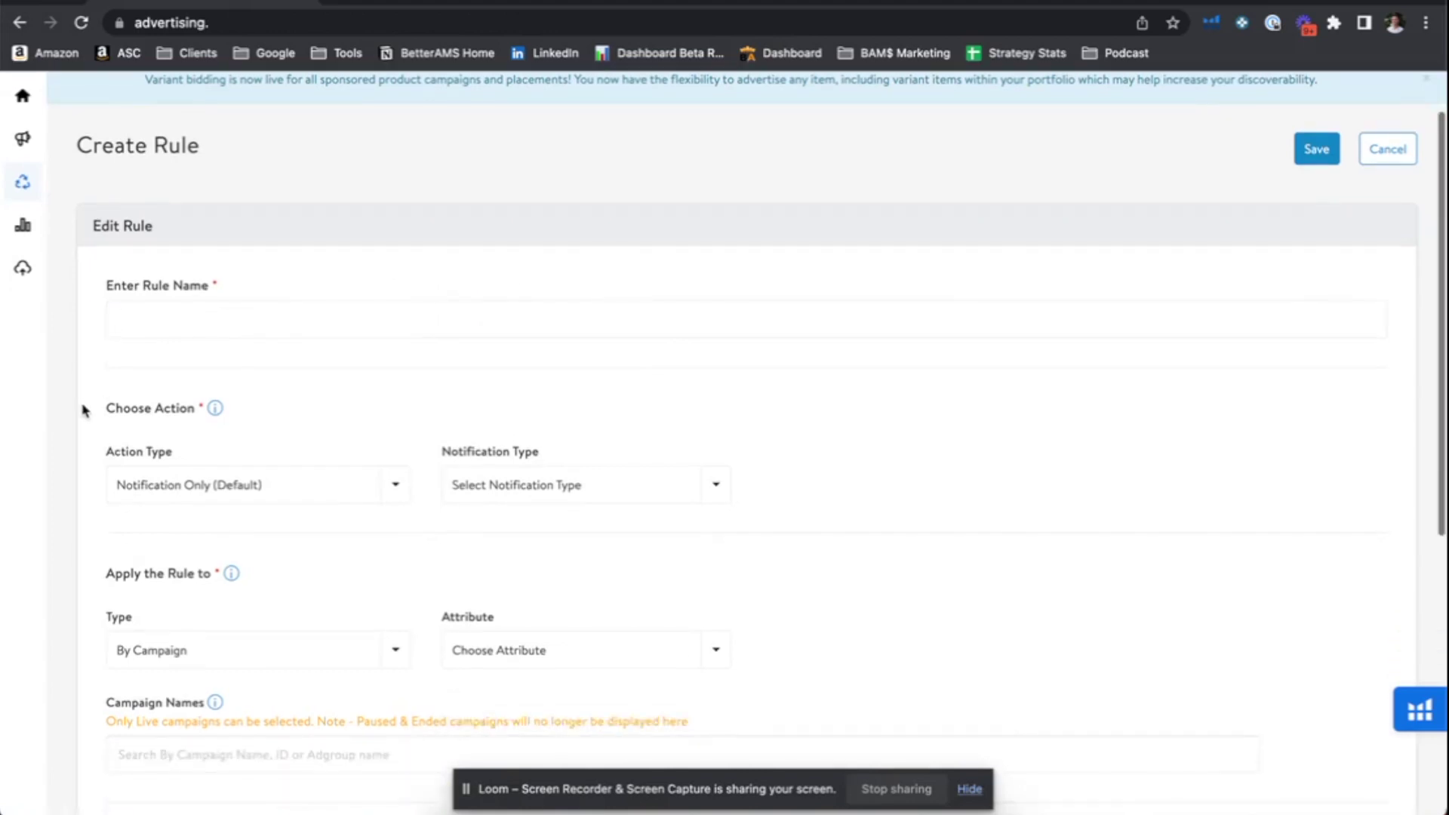
{"action": "scroll", "coordinate": [84, 409], "scroll_direction": "up", "scroll_amount": 2}
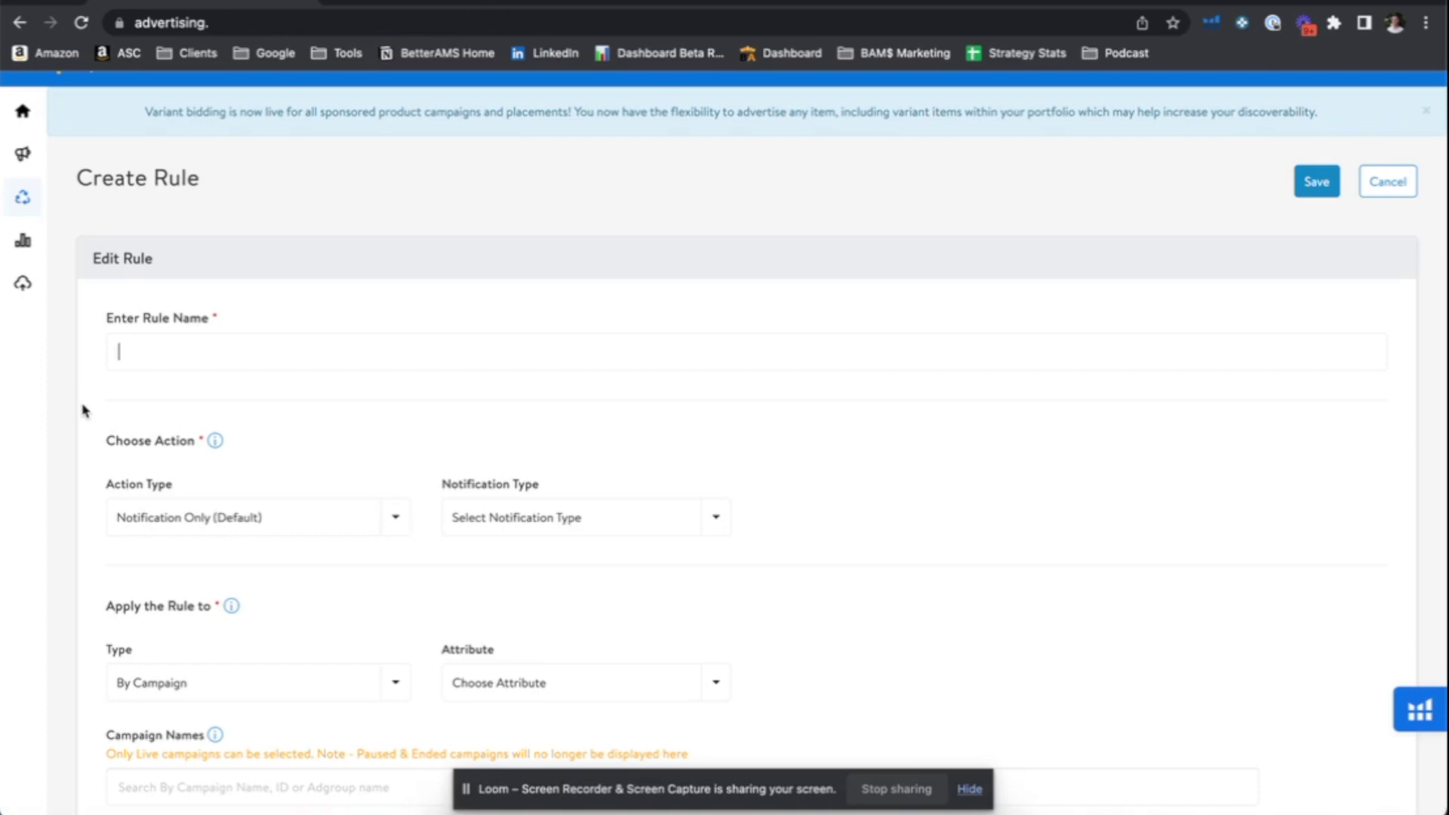
Name the rule 'Lower Bids (High ACOS)'
{"action": "type", "text": "Lower Bids ("}
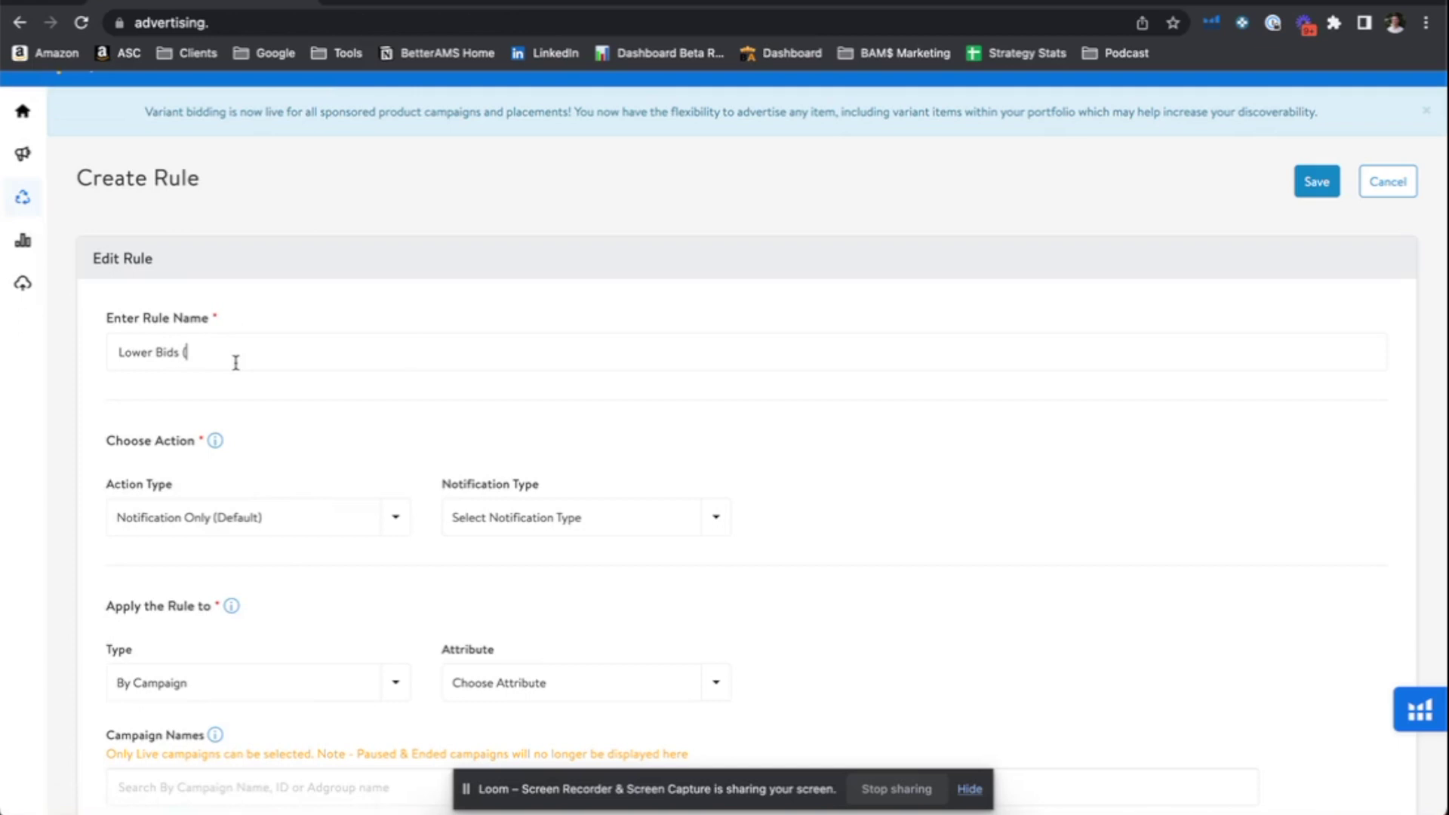
{"action": "type", "text": "High ACOS)"}
{"action": "left_click", "coordinate": [176, 392]}
{"action": "scroll", "coordinate": [265, 404], "scroll_direction": "down", "scroll_amount": 3}
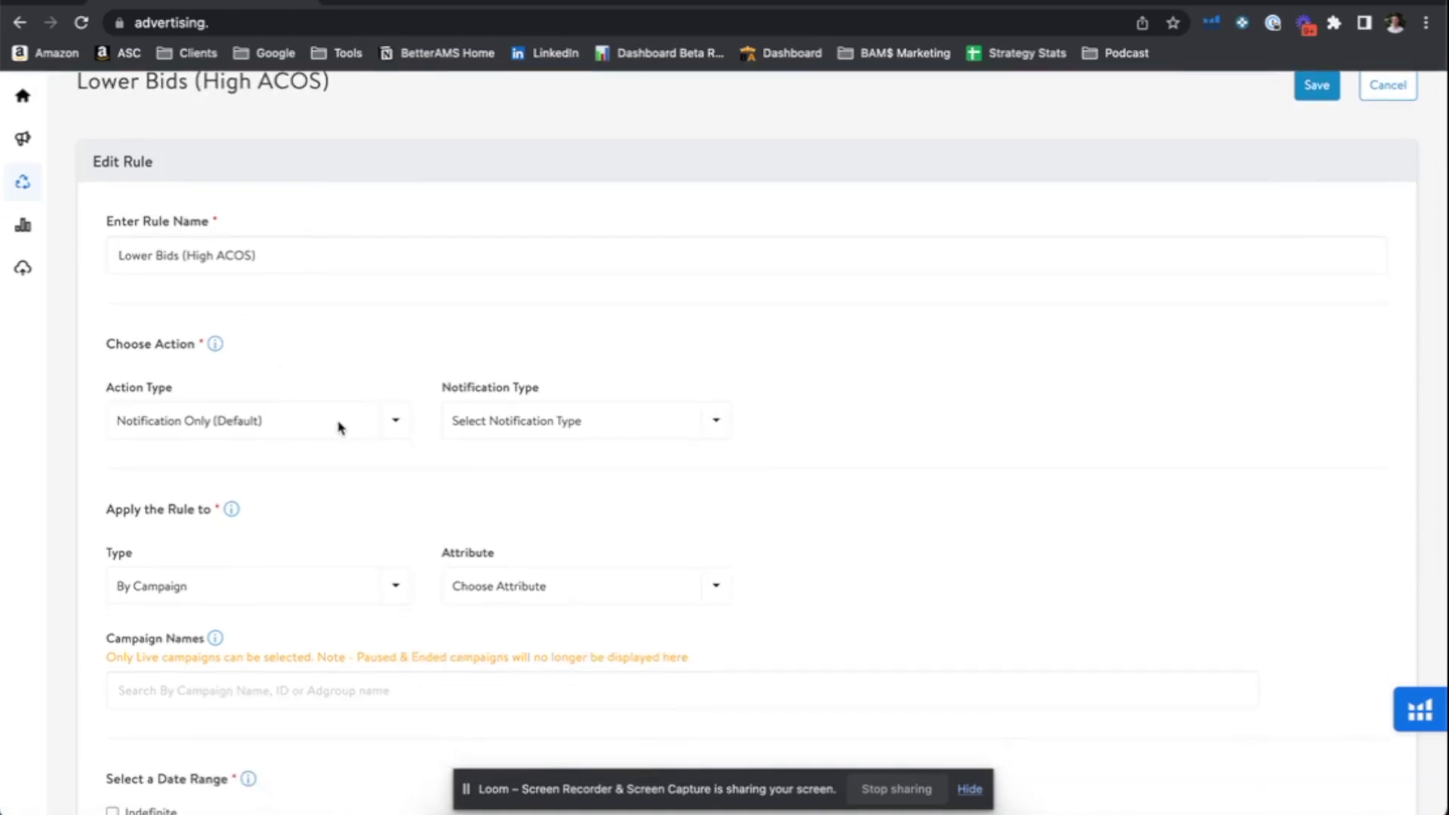
{"action": "scroll", "coordinate": [338, 428], "scroll_direction": "up", "scroll_amount": 2}
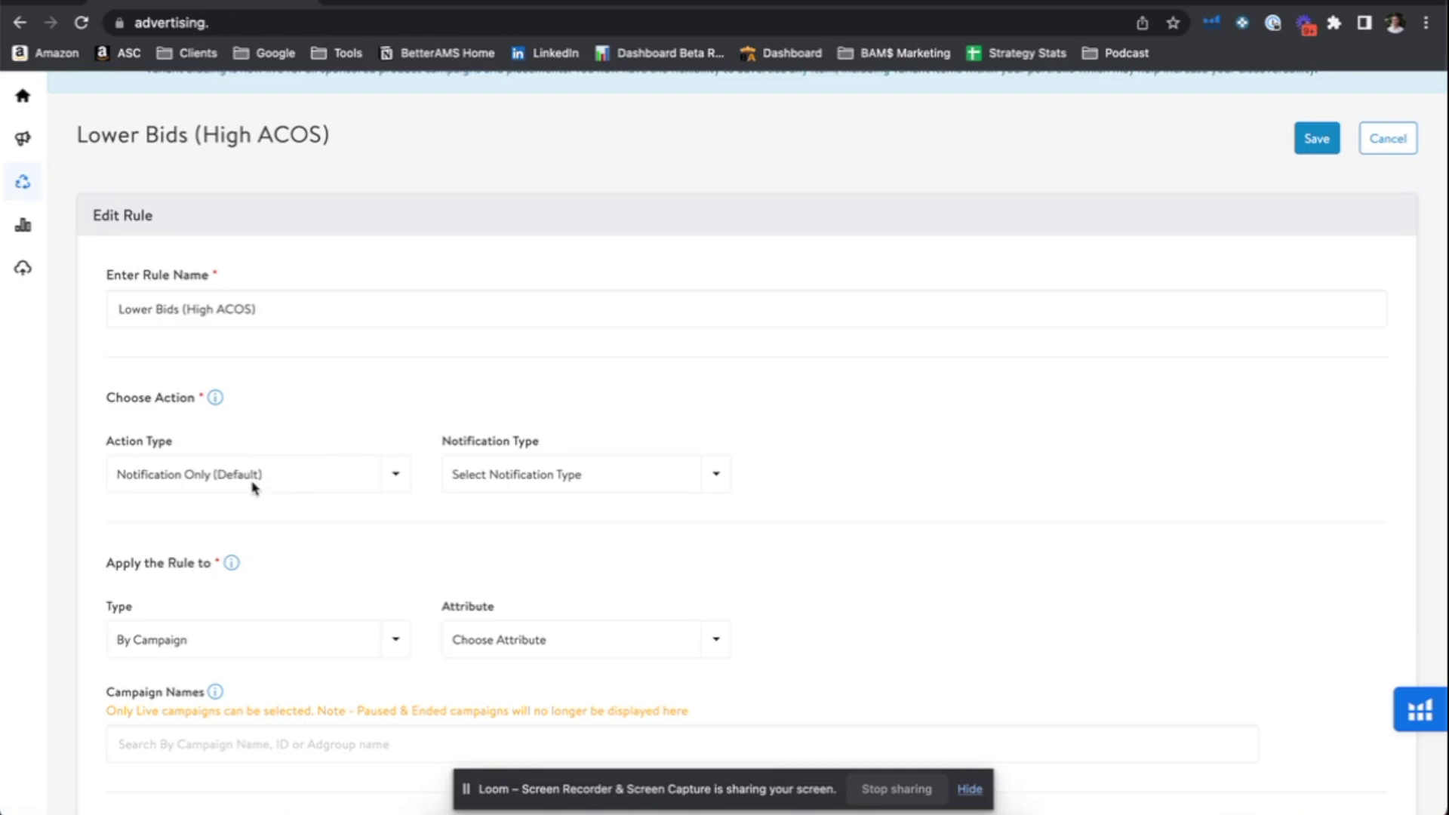
{"action": "scroll", "coordinate": [347, 524], "scroll_direction": "up", "scroll_amount": 3}
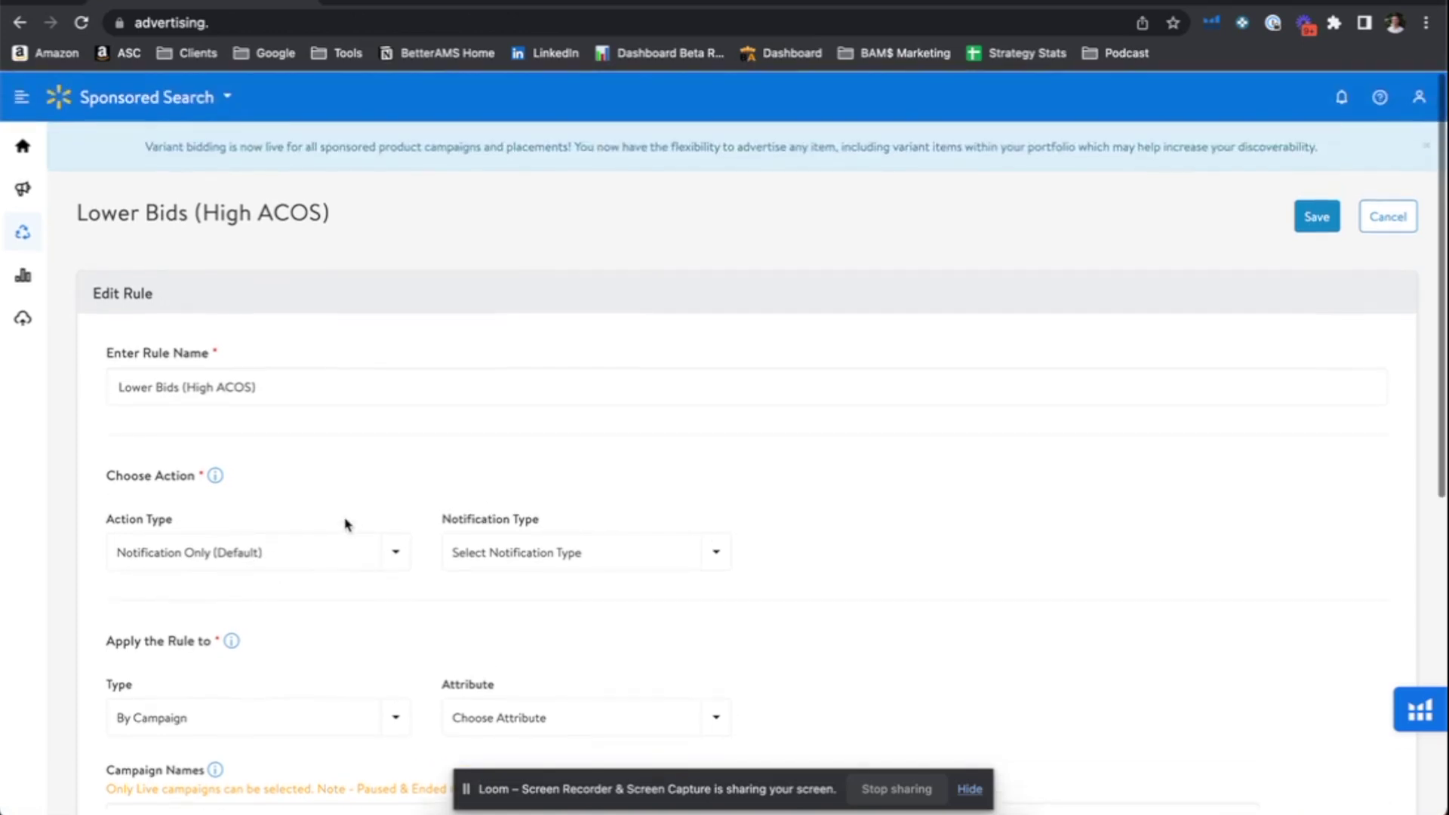
Expand the Action Type dropdown and check the info on the available rule actions
{"action": "left_click", "coordinate": [598, 559]}
{"action": "left_click", "coordinate": [394, 553]}
{"action": "scroll", "coordinate": [395, 550], "scroll_direction": "down", "scroll_amount": 3}
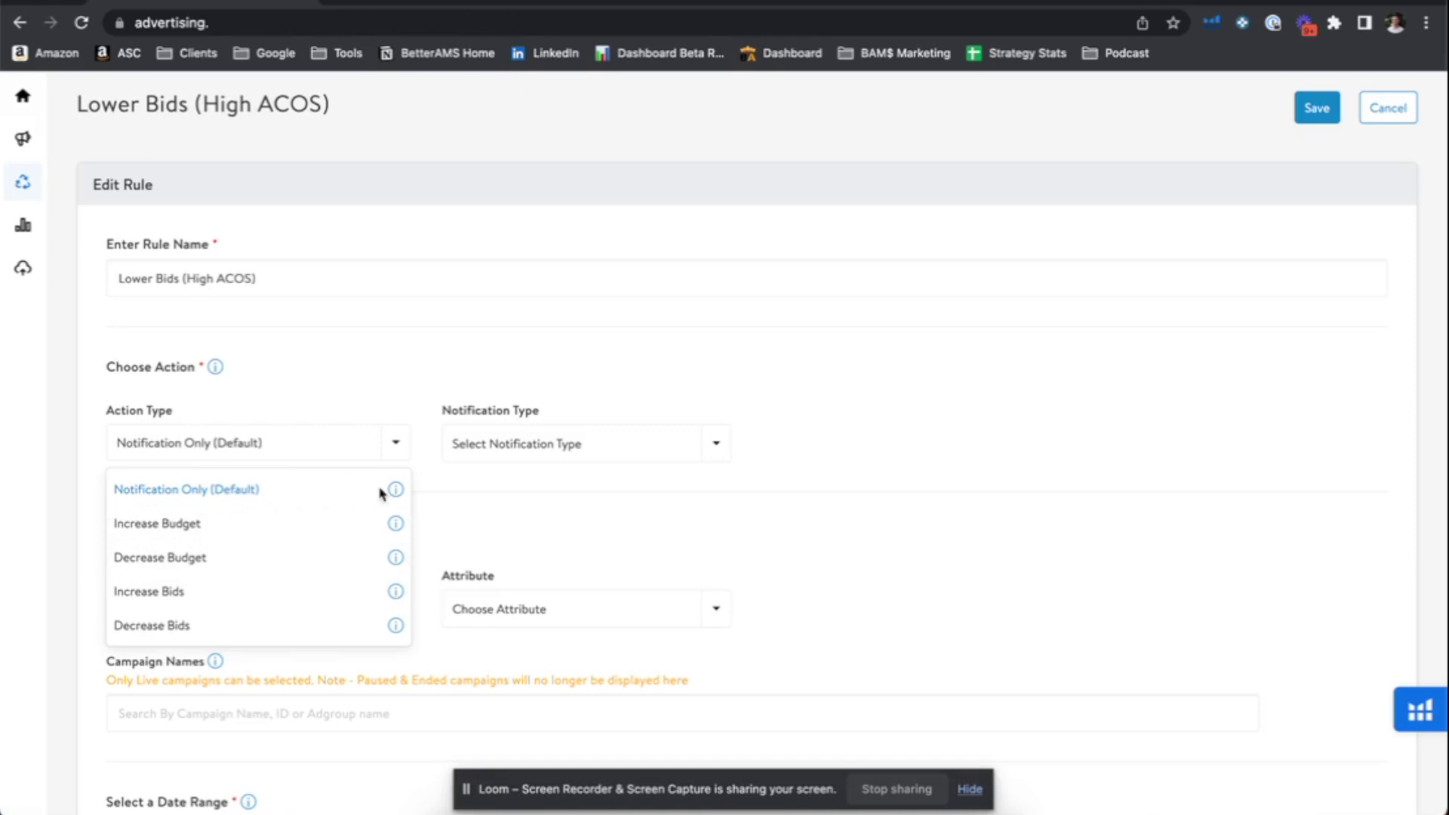
{"action": "mouse_move", "coordinate": [403, 494]}
{"action": "mouse_move", "coordinate": [402, 525]}
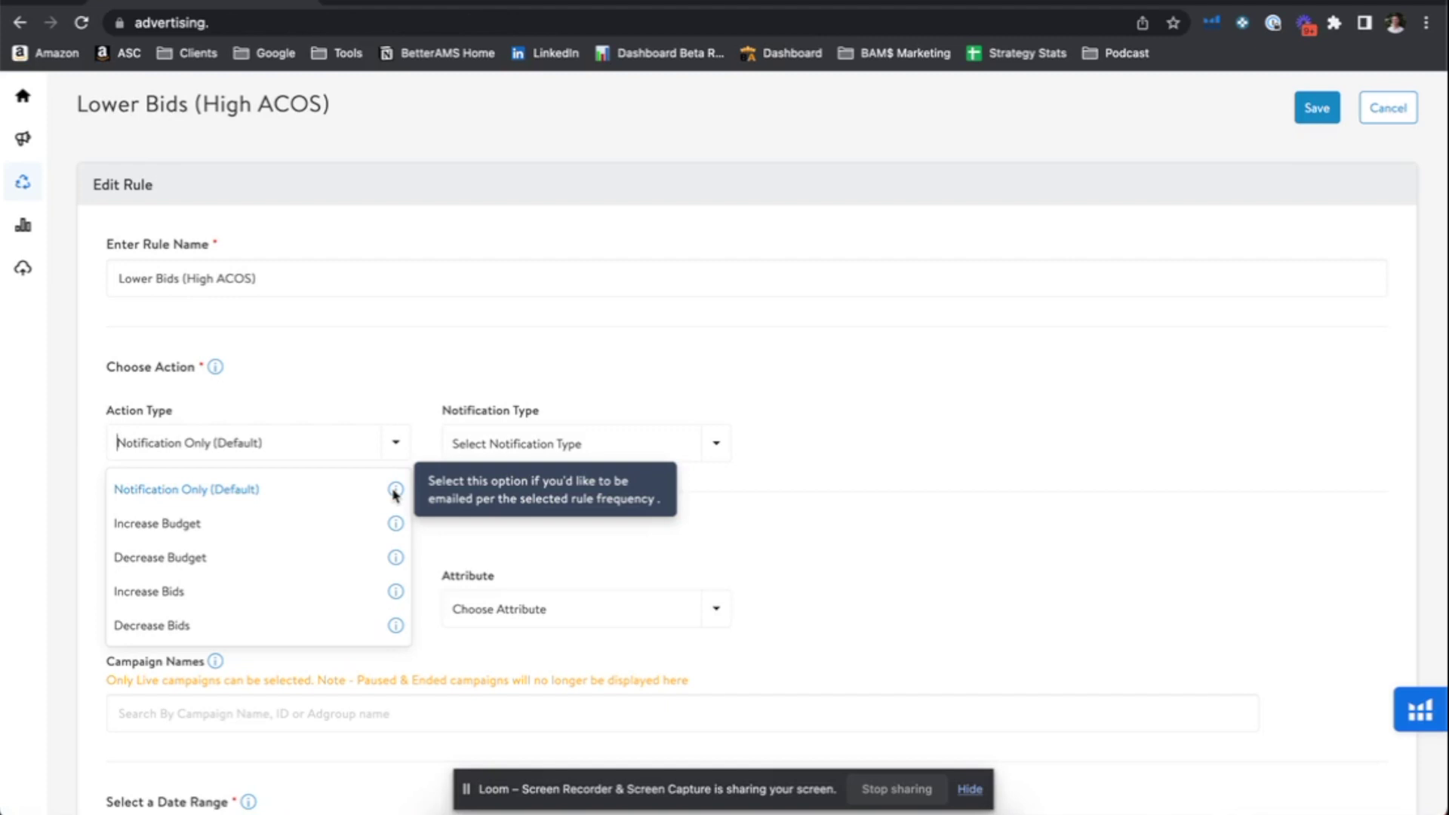
Set the Action Type to Decrease Bids, measured in %
{"action": "left_click", "coordinate": [383, 405]}
{"action": "scroll", "coordinate": [383, 405], "scroll_direction": "down", "scroll_amount": 1}
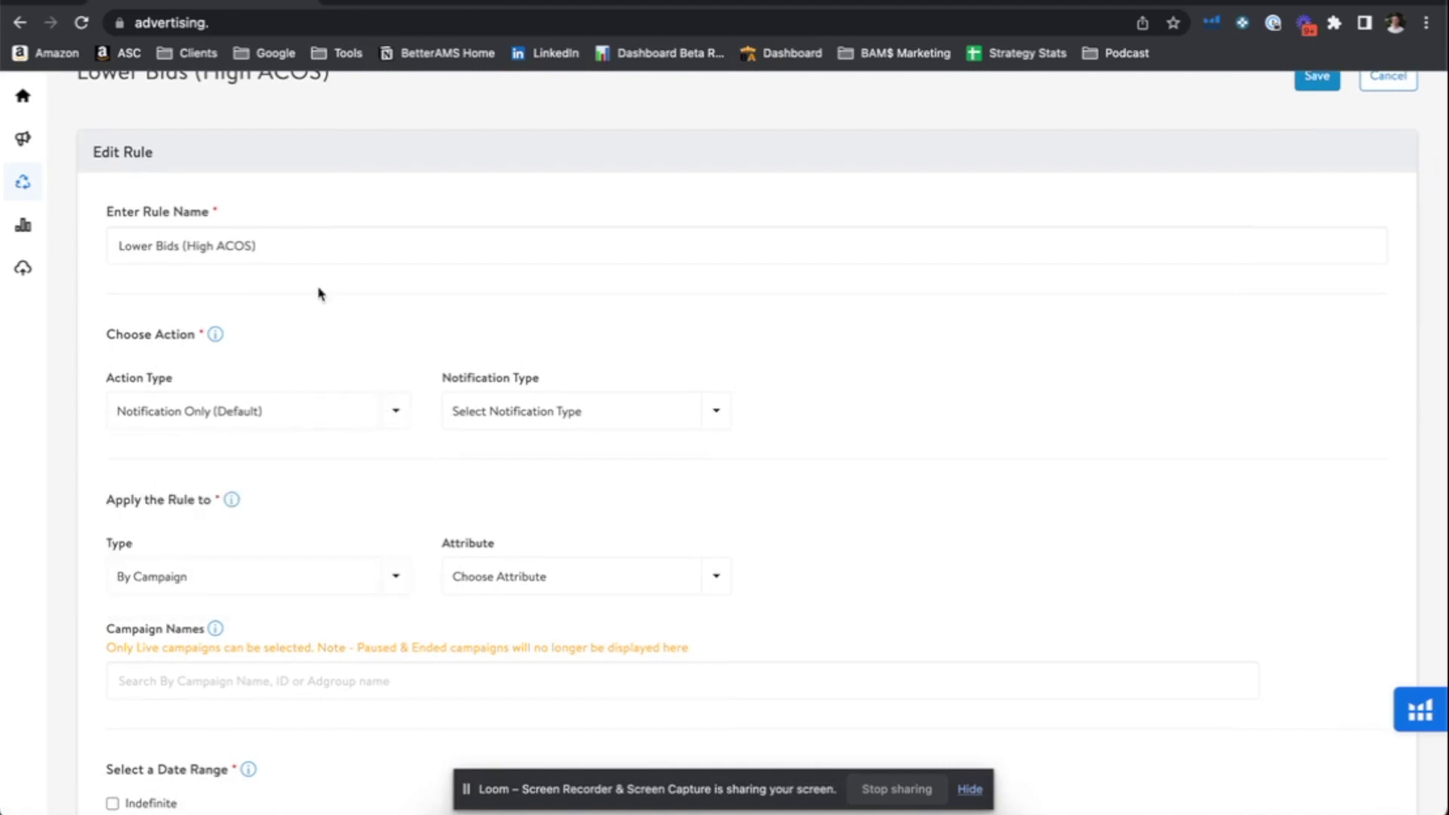
{"action": "left_click", "coordinate": [309, 412]}
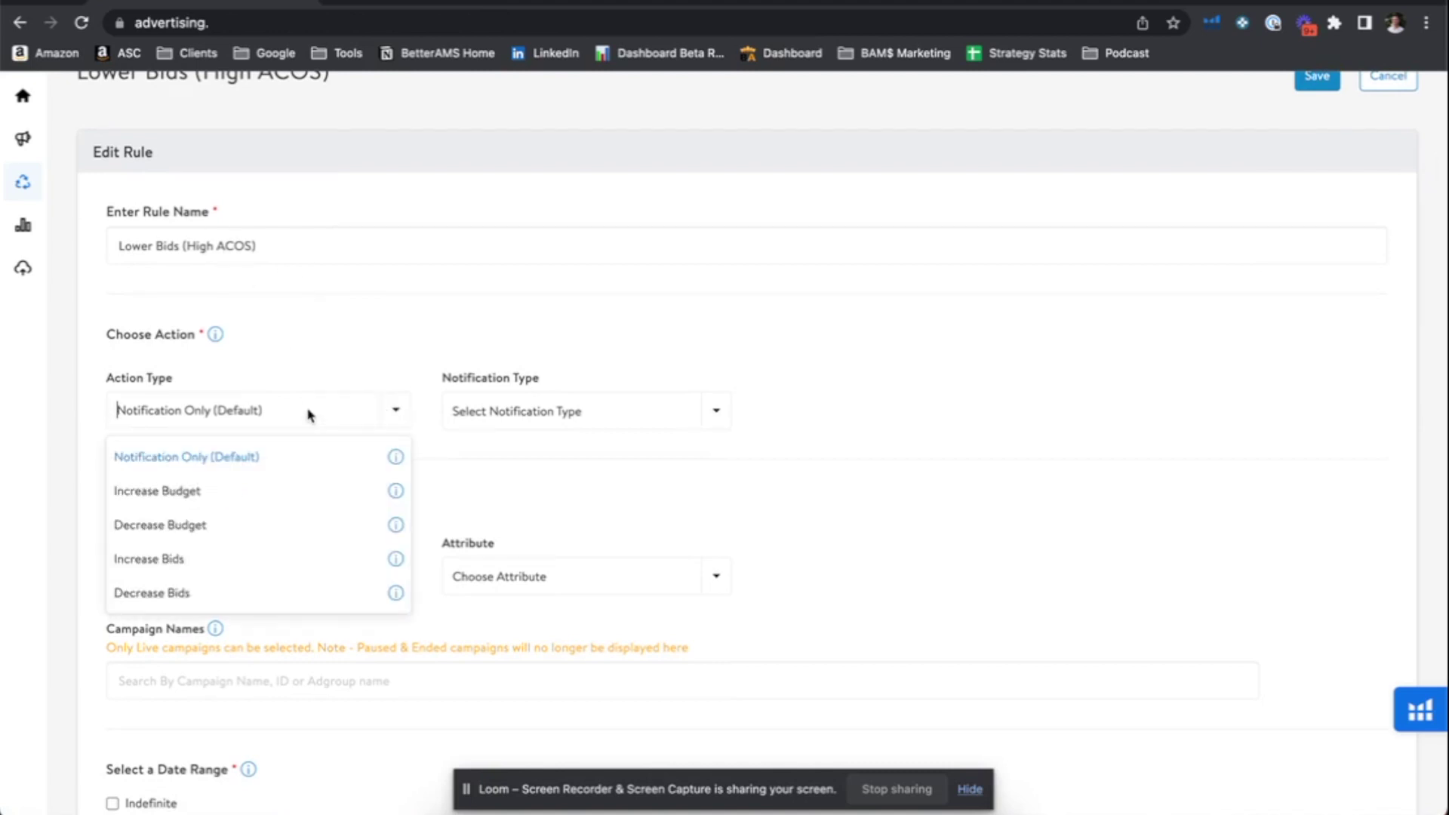
{"action": "left_click", "coordinate": [266, 593]}
{"action": "left_click", "coordinate": [572, 413]}
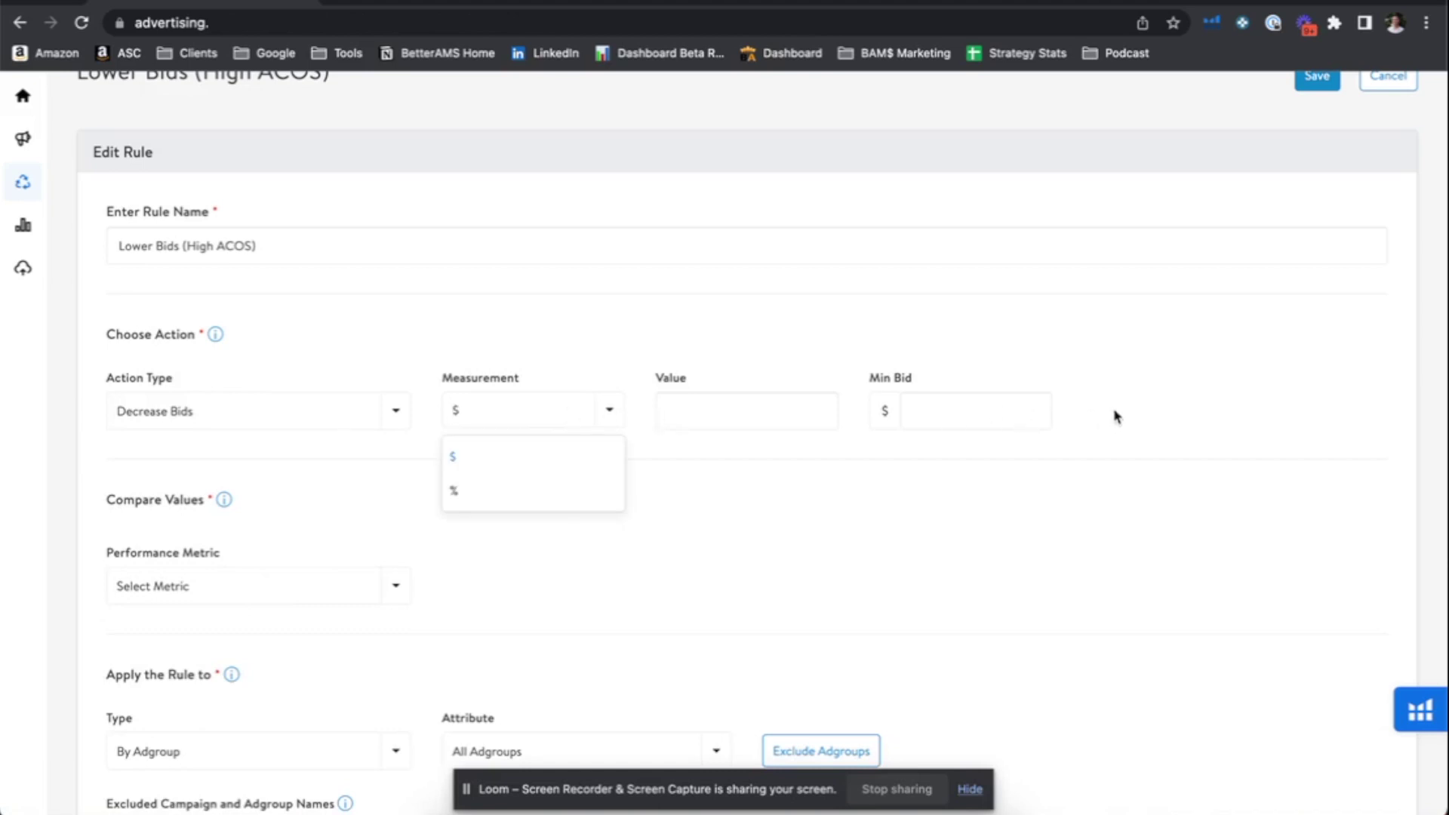
{"action": "left_click", "coordinate": [1019, 413]}
{"action": "left_click", "coordinate": [593, 424]}
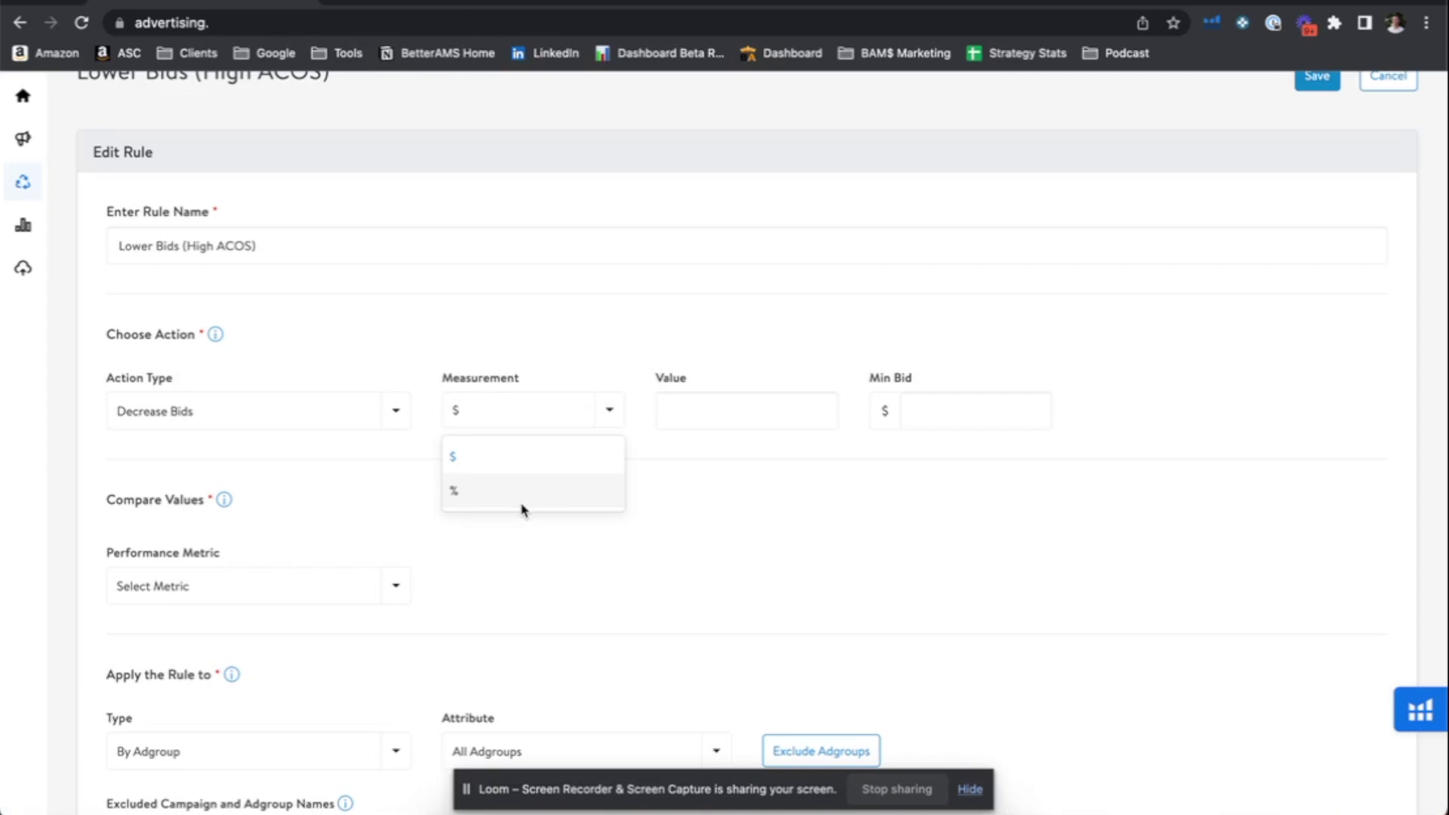
{"action": "left_click", "coordinate": [478, 494]}
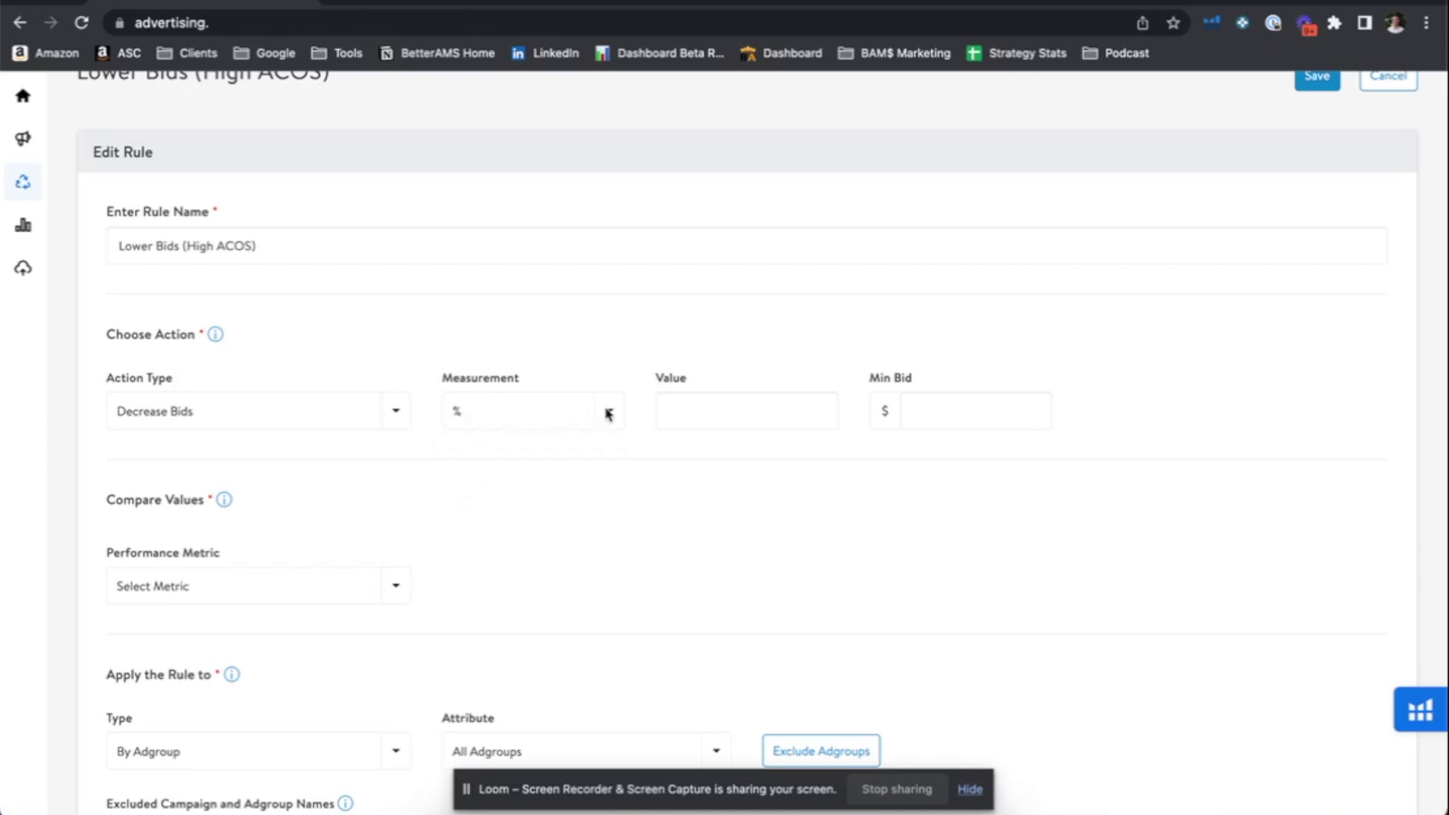
{"action": "left_click", "coordinate": [608, 412]}
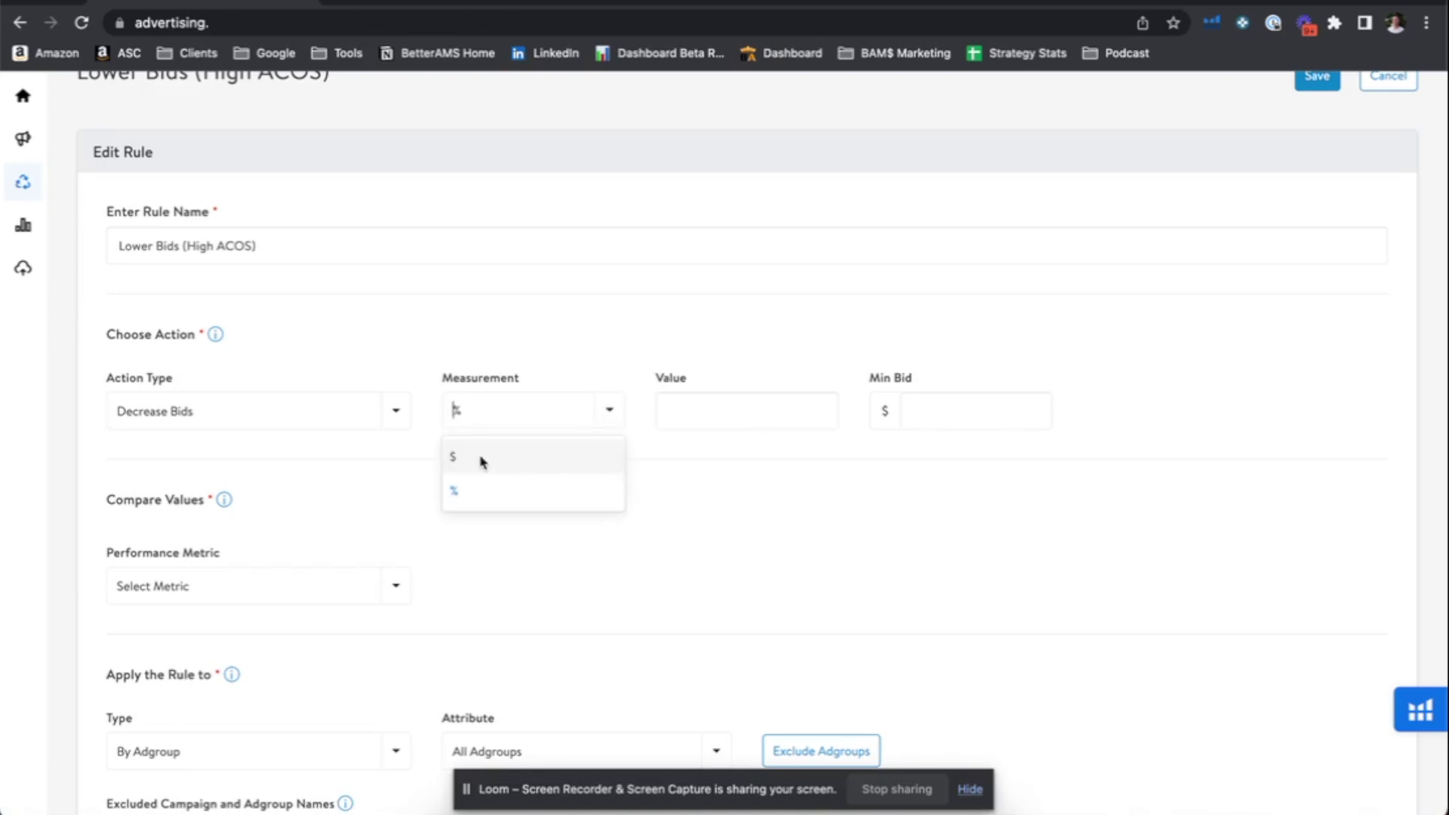
{"action": "left_click", "coordinate": [478, 496]}
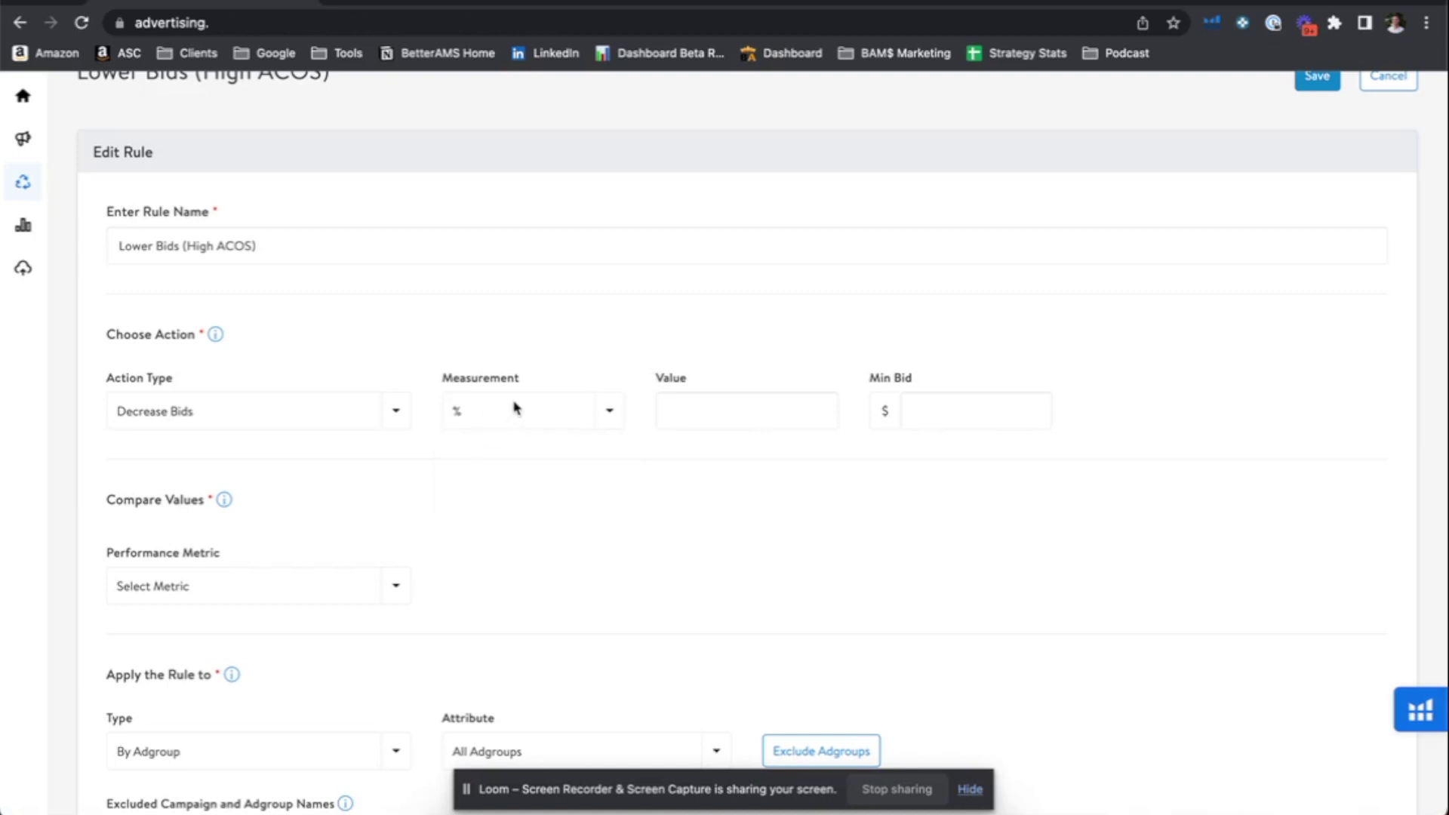
Enter a decrease Value of 50 and a Min Bid of 1
{"action": "left_click", "coordinate": [696, 415]}
{"action": "type", "text": "50"}
{"action": "left_click", "coordinate": [889, 390]}
{"action": "type", "text": "1"}
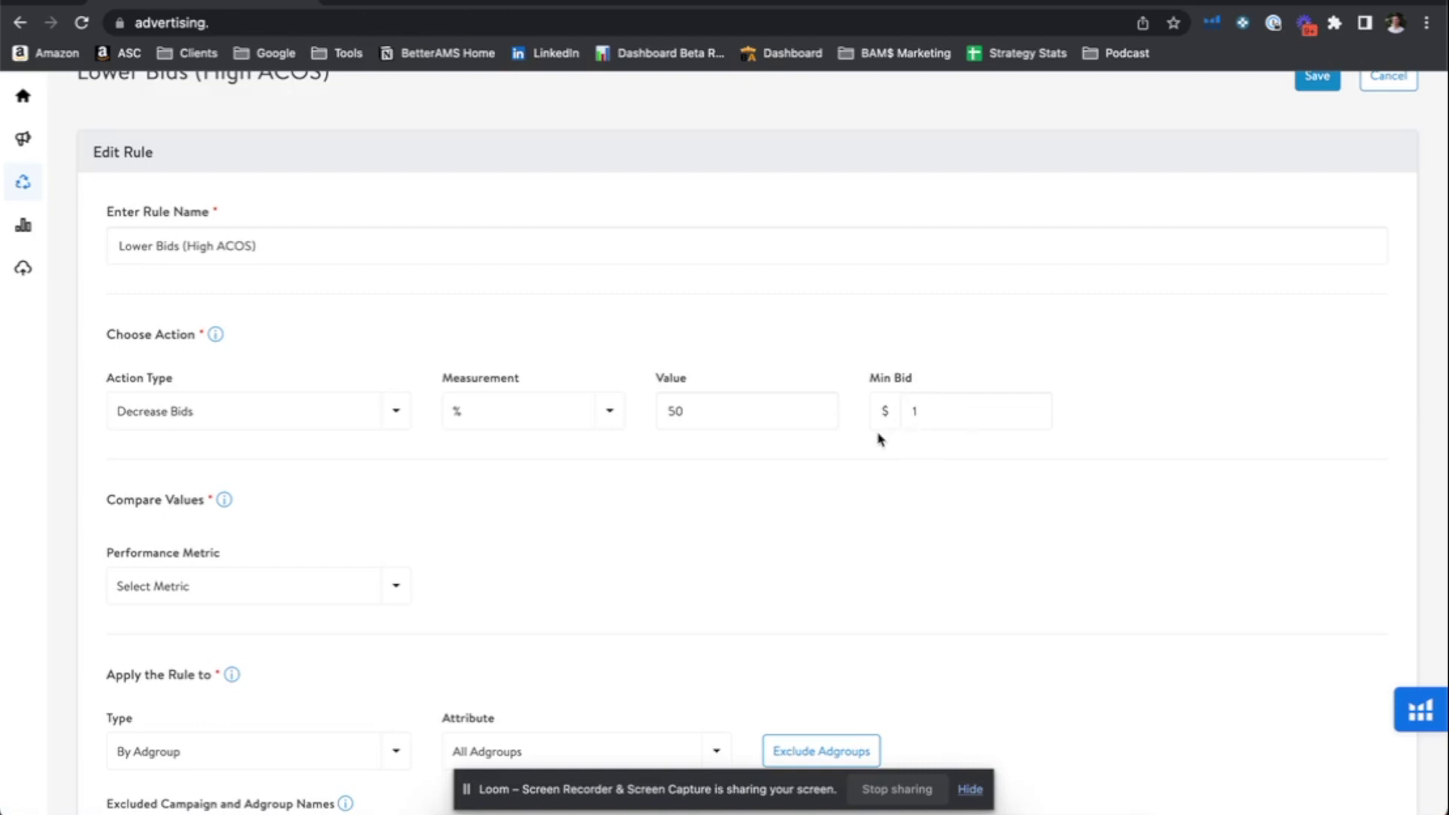
Choose Avg. ROAS as the performance metric for the rule's condition
{"action": "scroll", "coordinate": [868, 449], "scroll_direction": "down", "scroll_amount": 2}
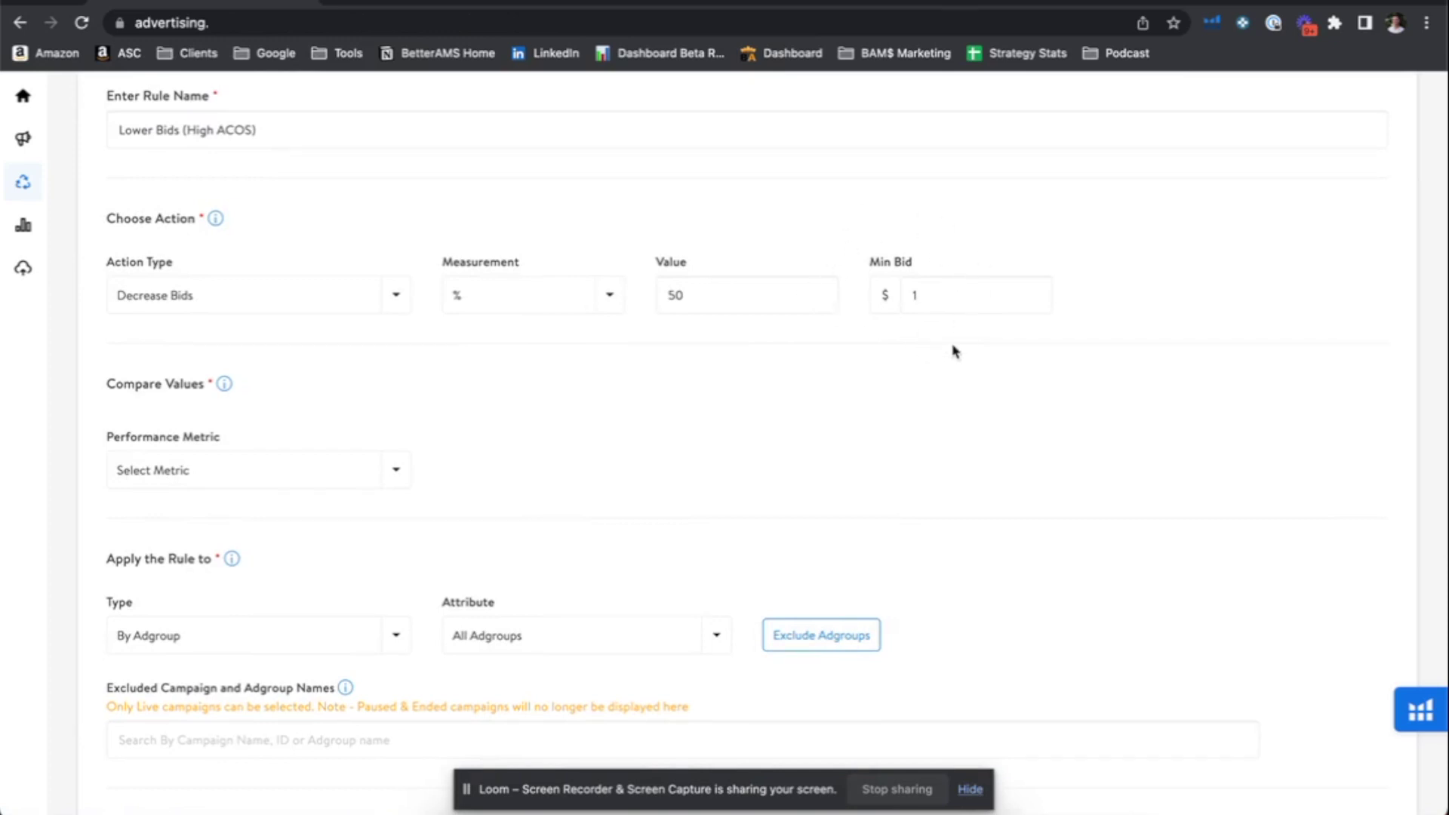
{"action": "scroll", "coordinate": [954, 350], "scroll_direction": "down", "scroll_amount": 3}
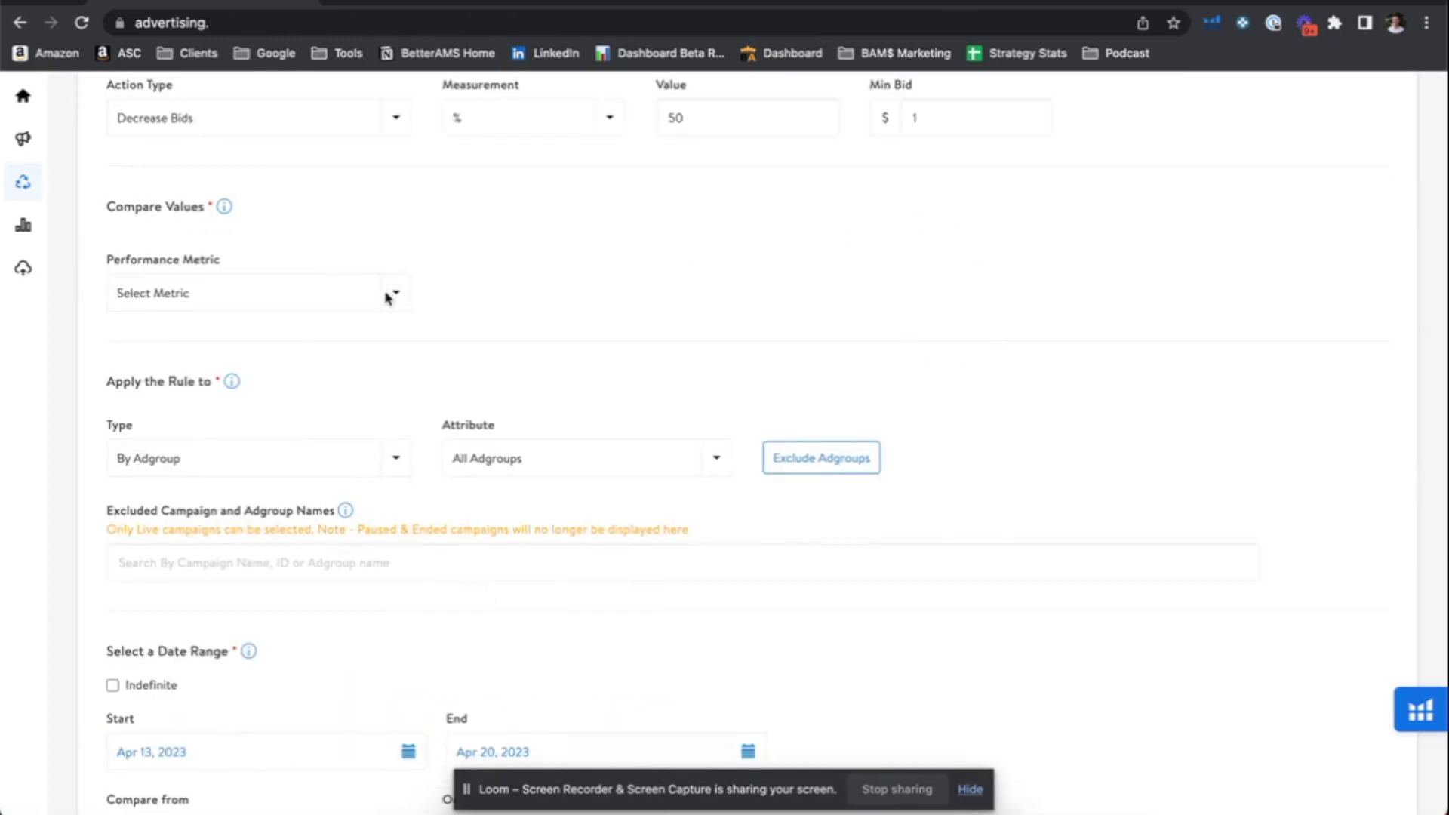
{"action": "left_click", "coordinate": [387, 296]}
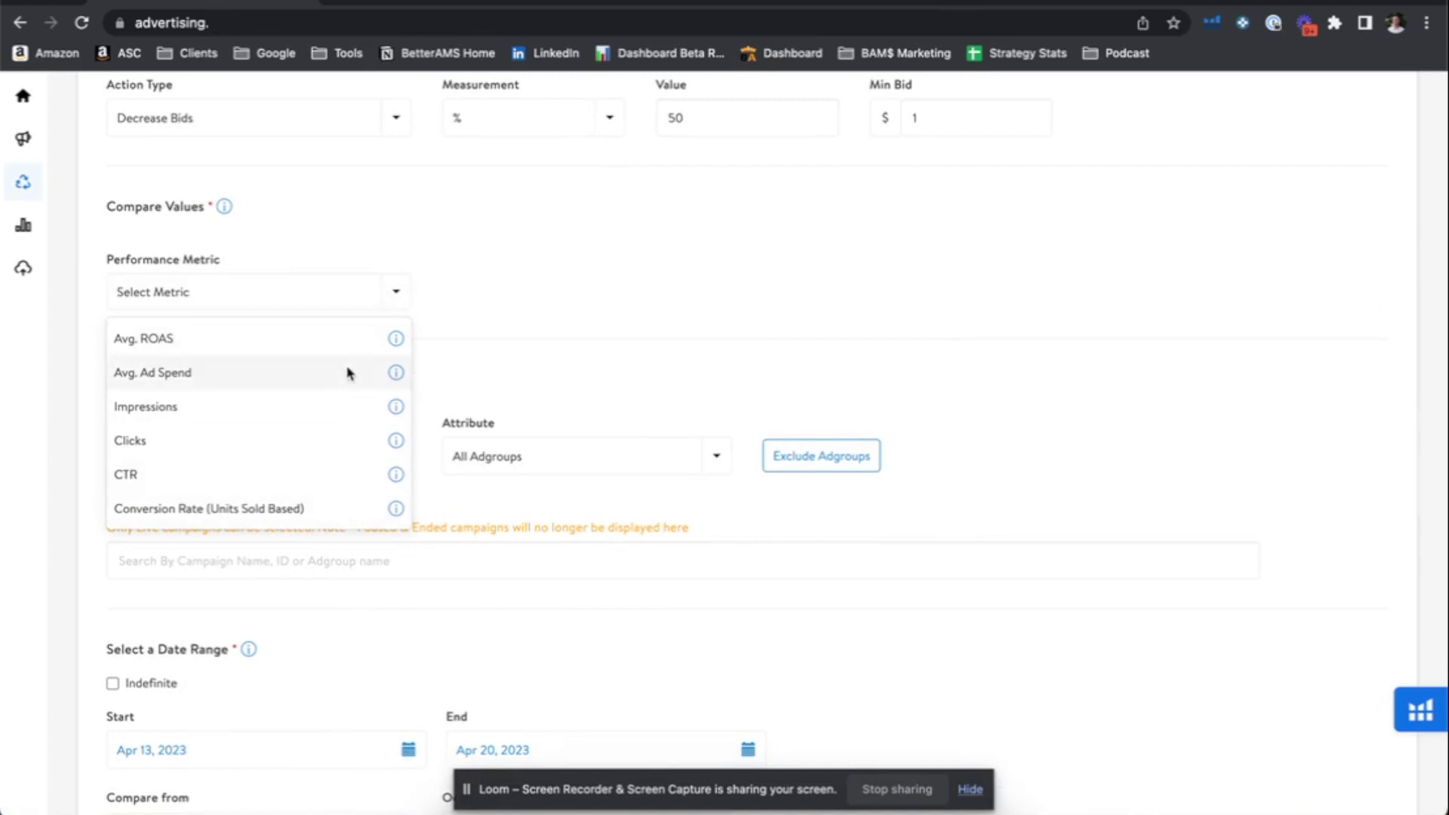
{"action": "scroll", "coordinate": [362, 217], "scroll_direction": "up", "scroll_amount": 4}
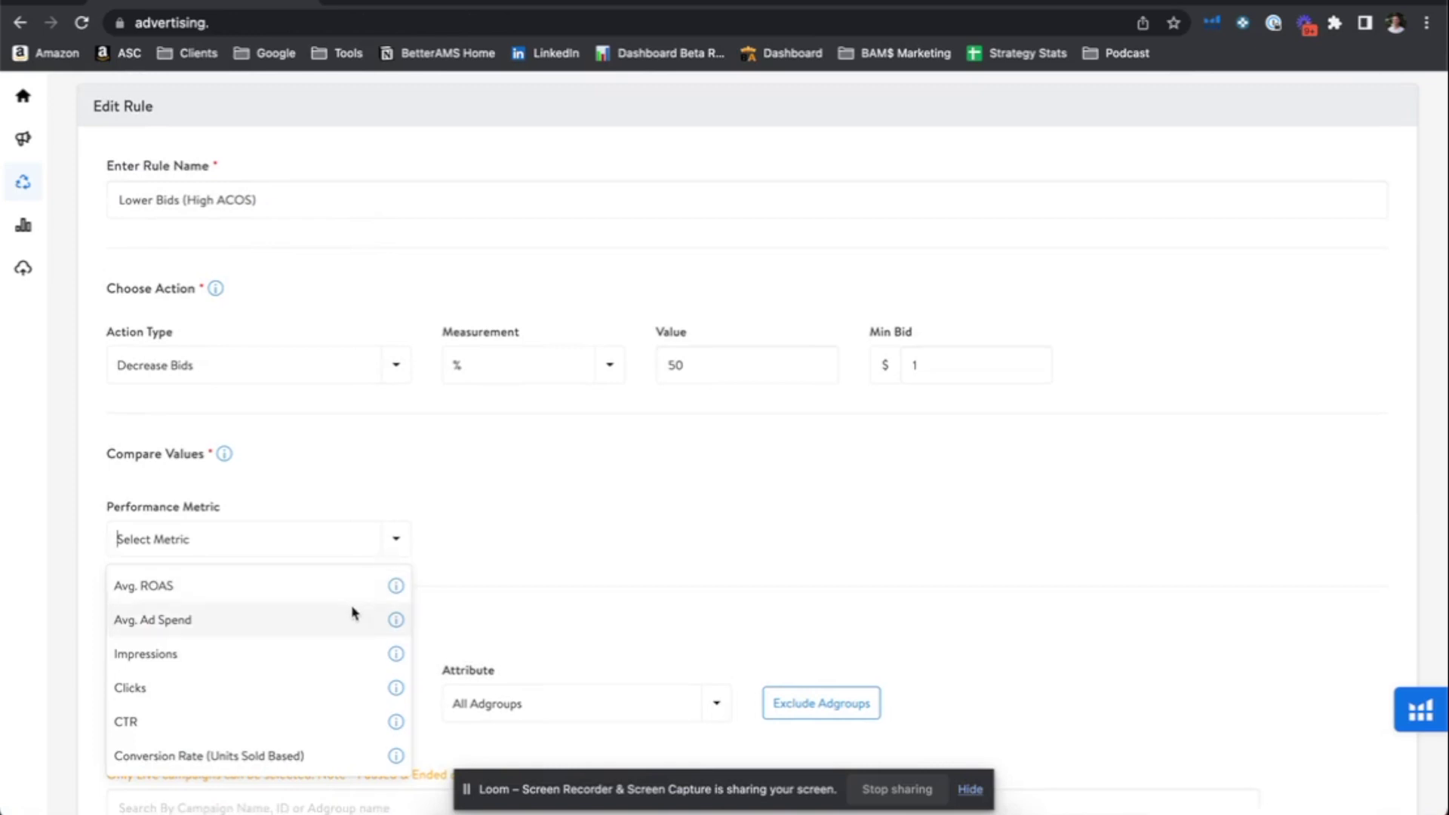
{"action": "mouse_move", "coordinate": [398, 621]}
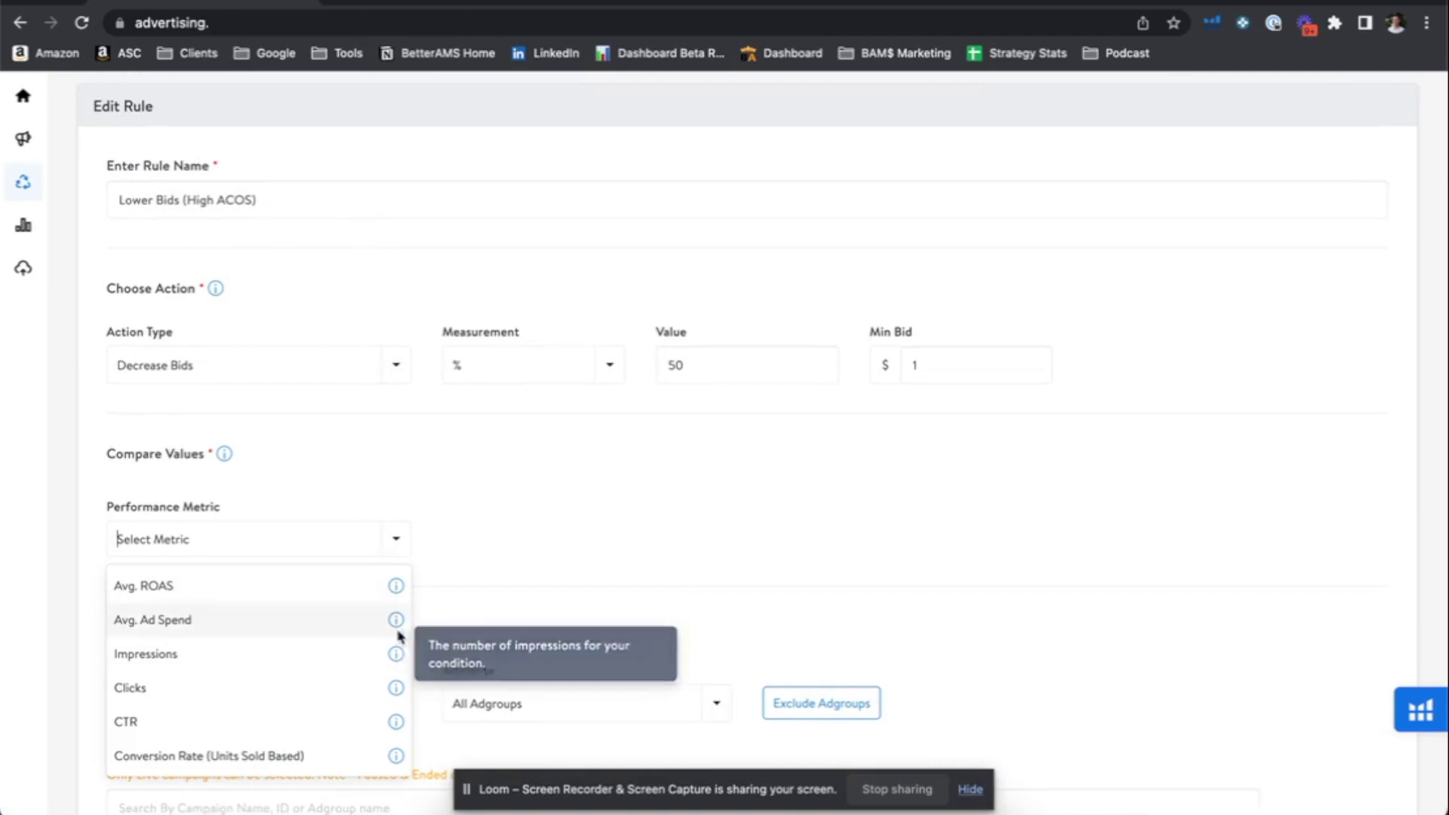
{"action": "mouse_move", "coordinate": [396, 593]}
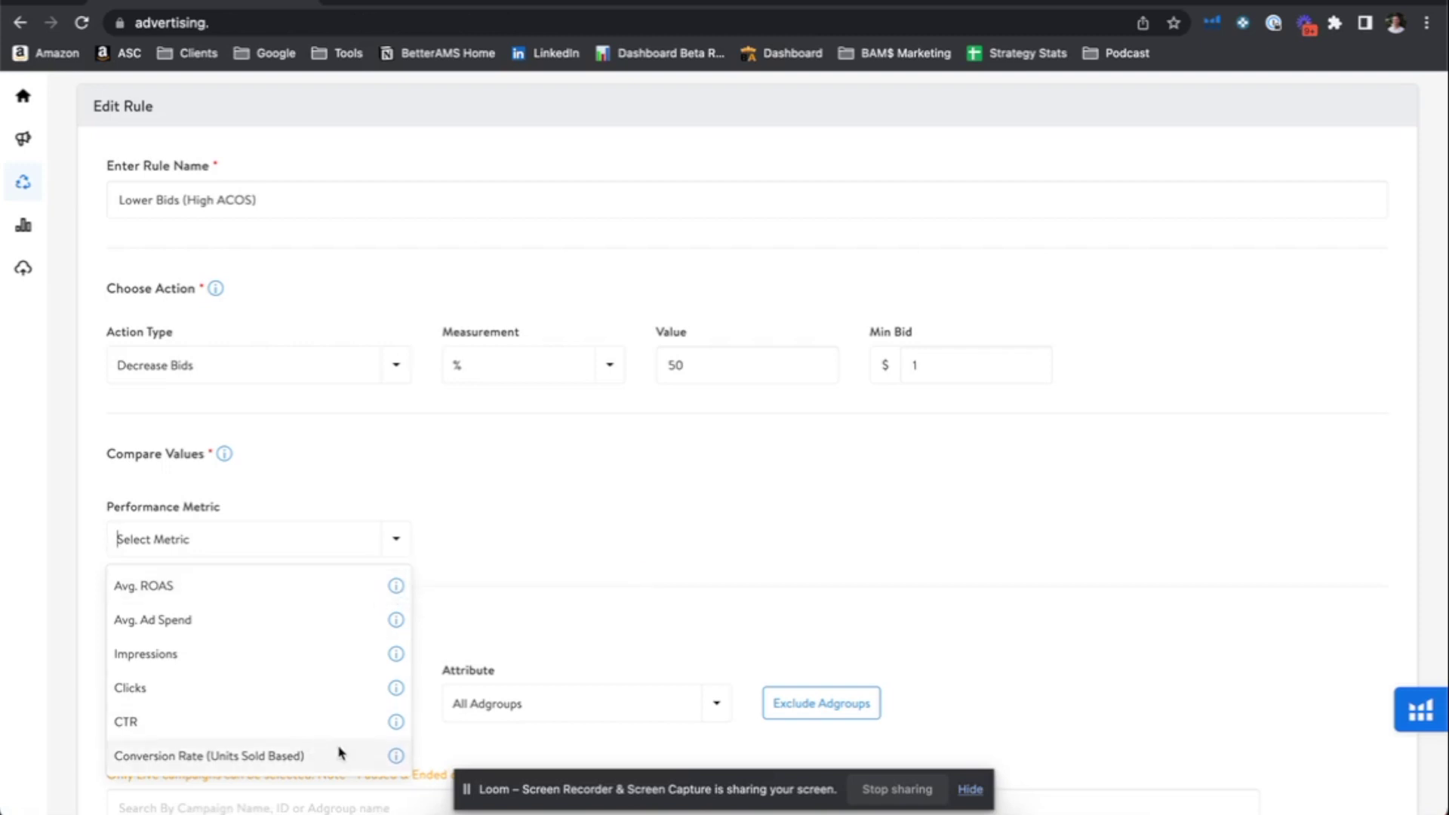
{"action": "mouse_move", "coordinate": [397, 758]}
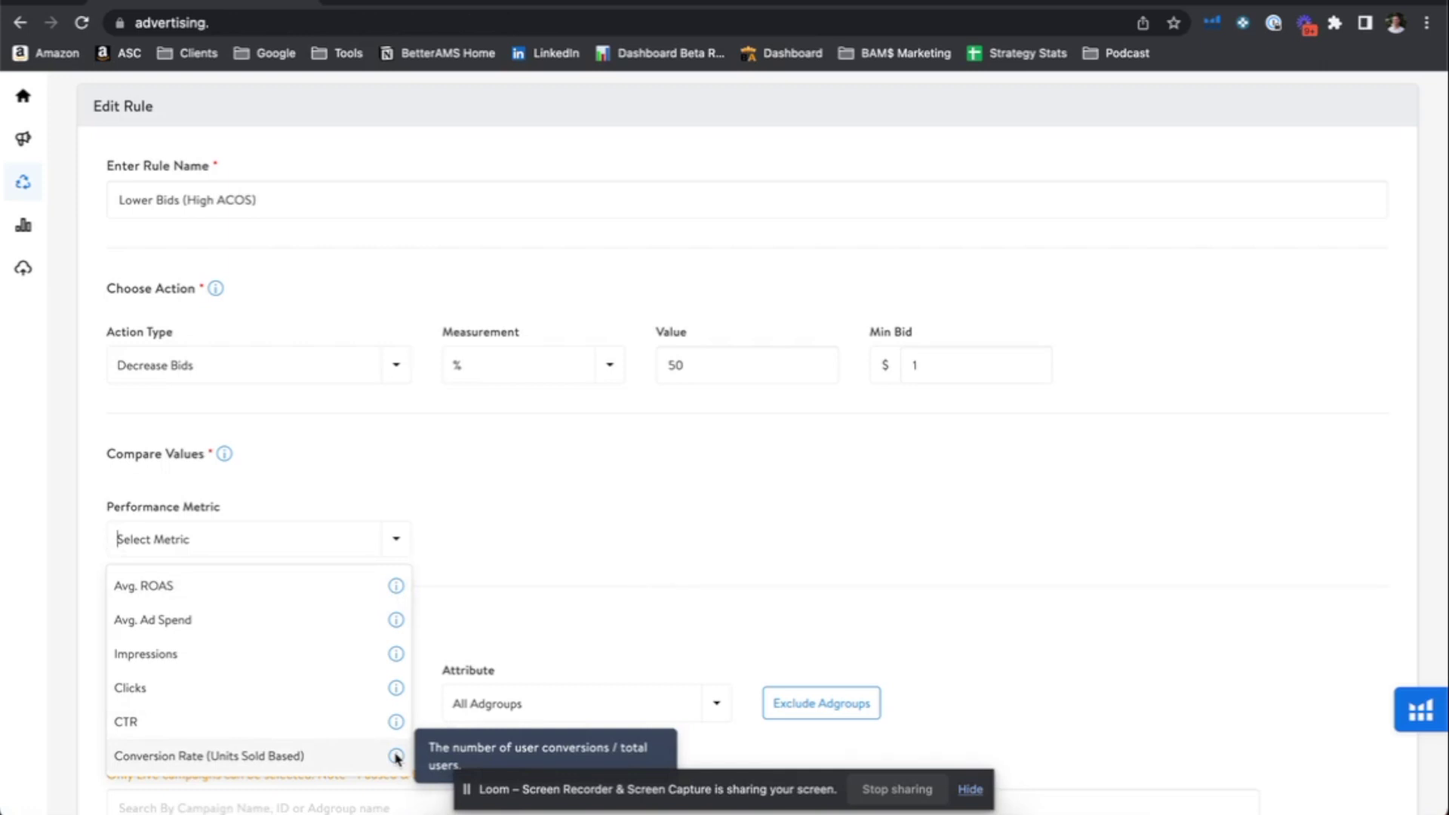
{"action": "scroll", "coordinate": [501, 508], "scroll_direction": "up", "scroll_amount": 1}
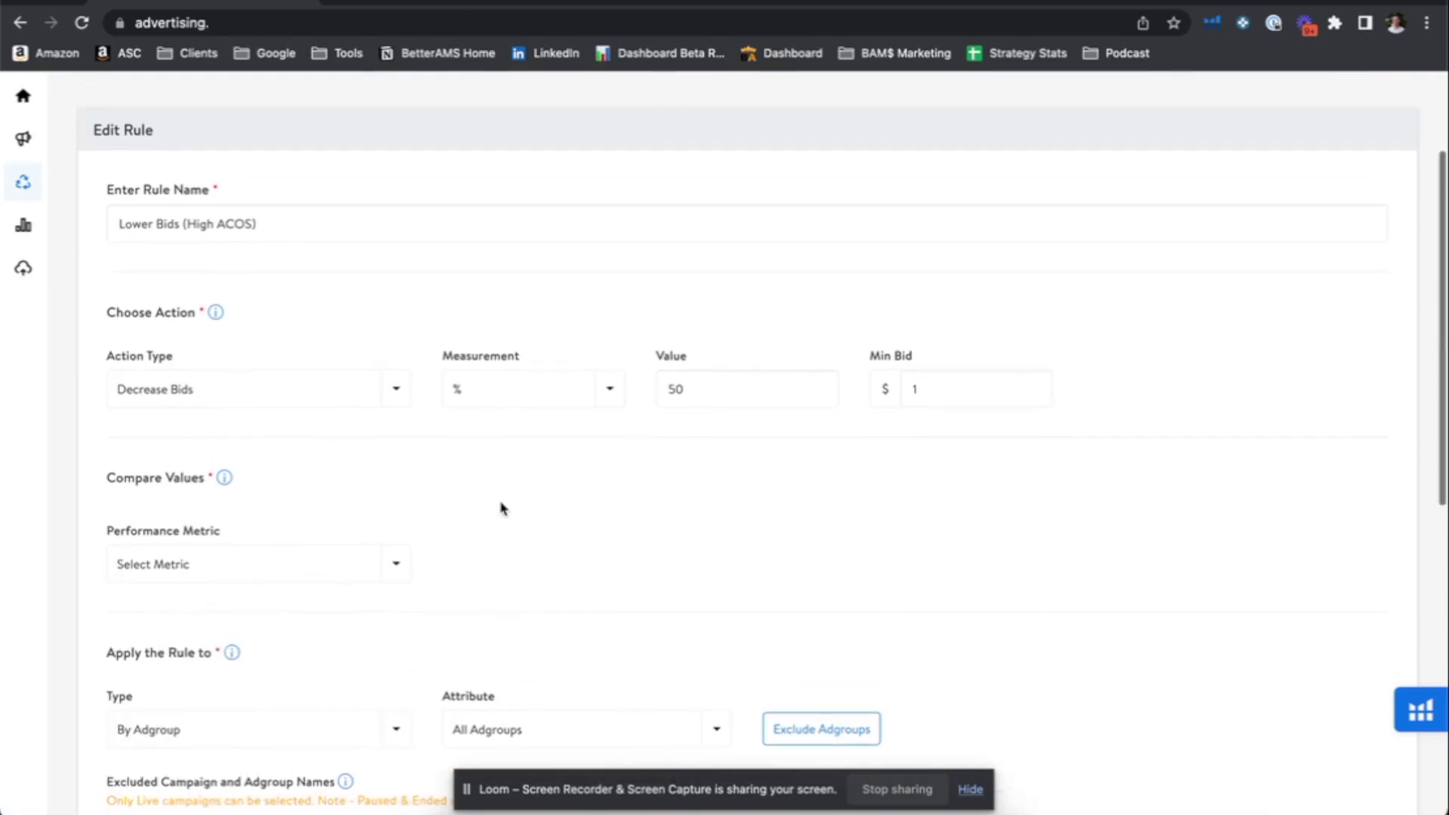
{"action": "scroll", "coordinate": [463, 536], "scroll_direction": "down", "scroll_amount": 2}
{"action": "left_click", "coordinate": [398, 517]}
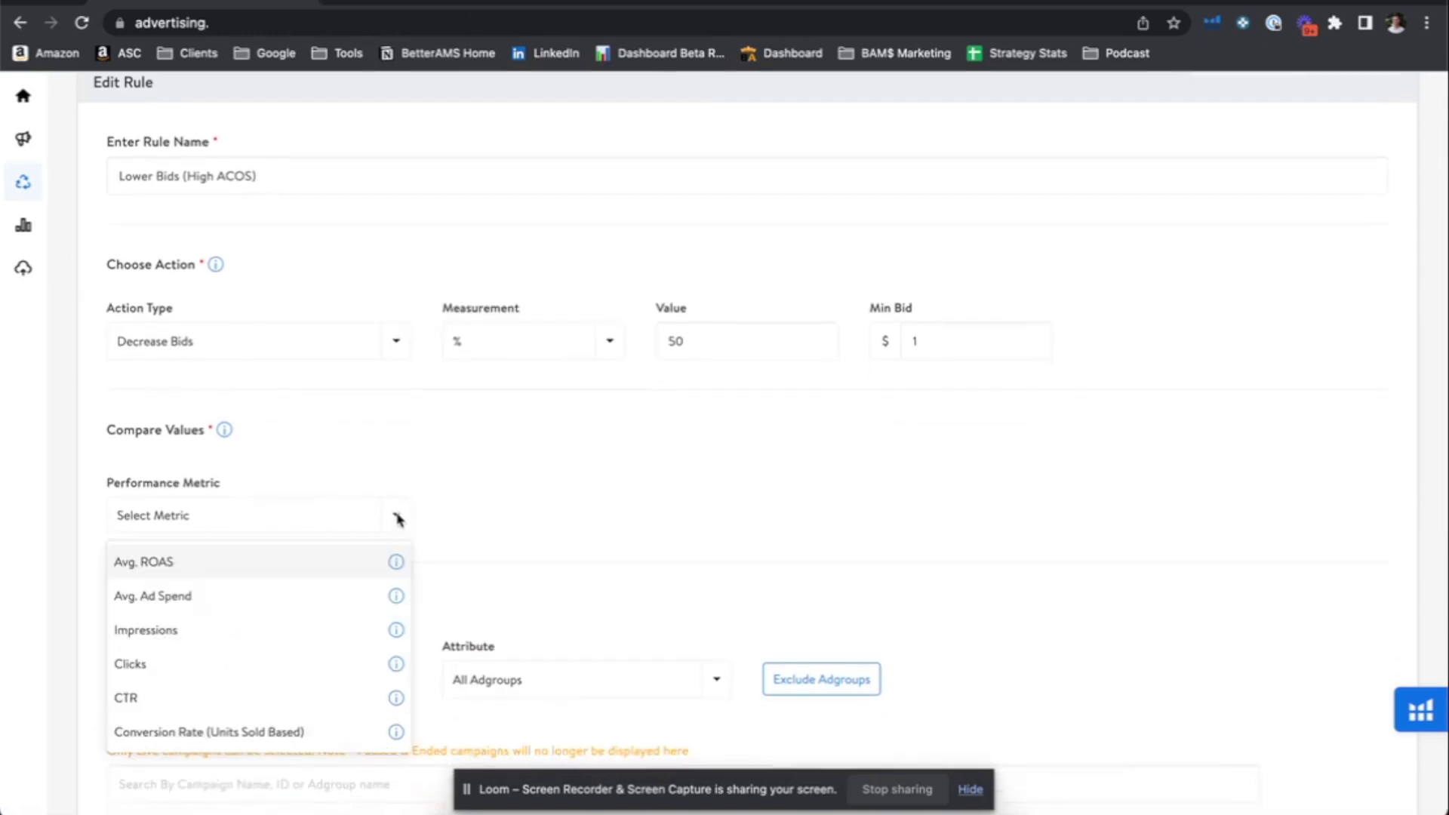
{"action": "left_click", "coordinate": [316, 561]}
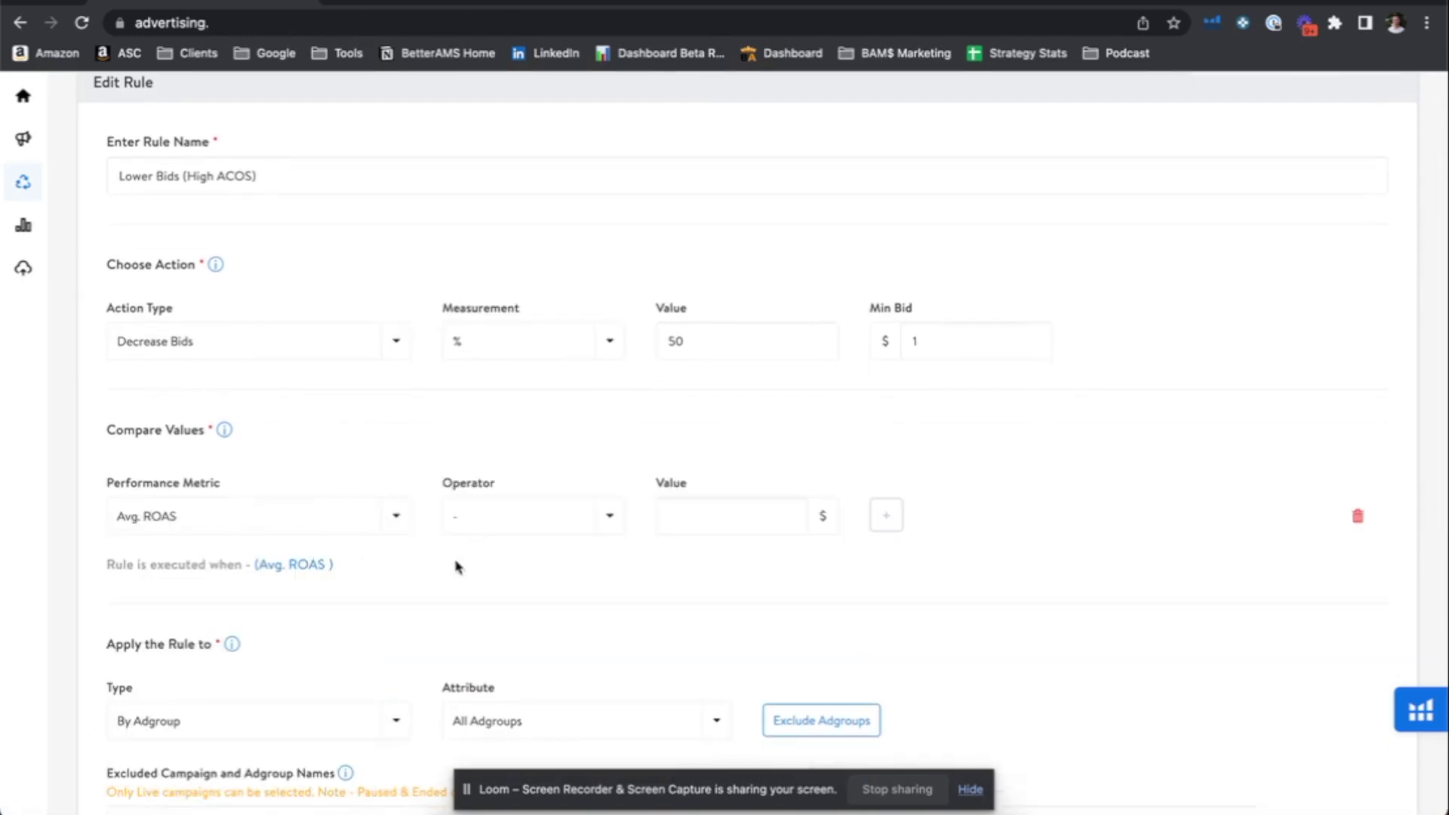
Set the operator to 'is lesser than' with a value of 2
{"action": "left_click", "coordinate": [510, 519]}
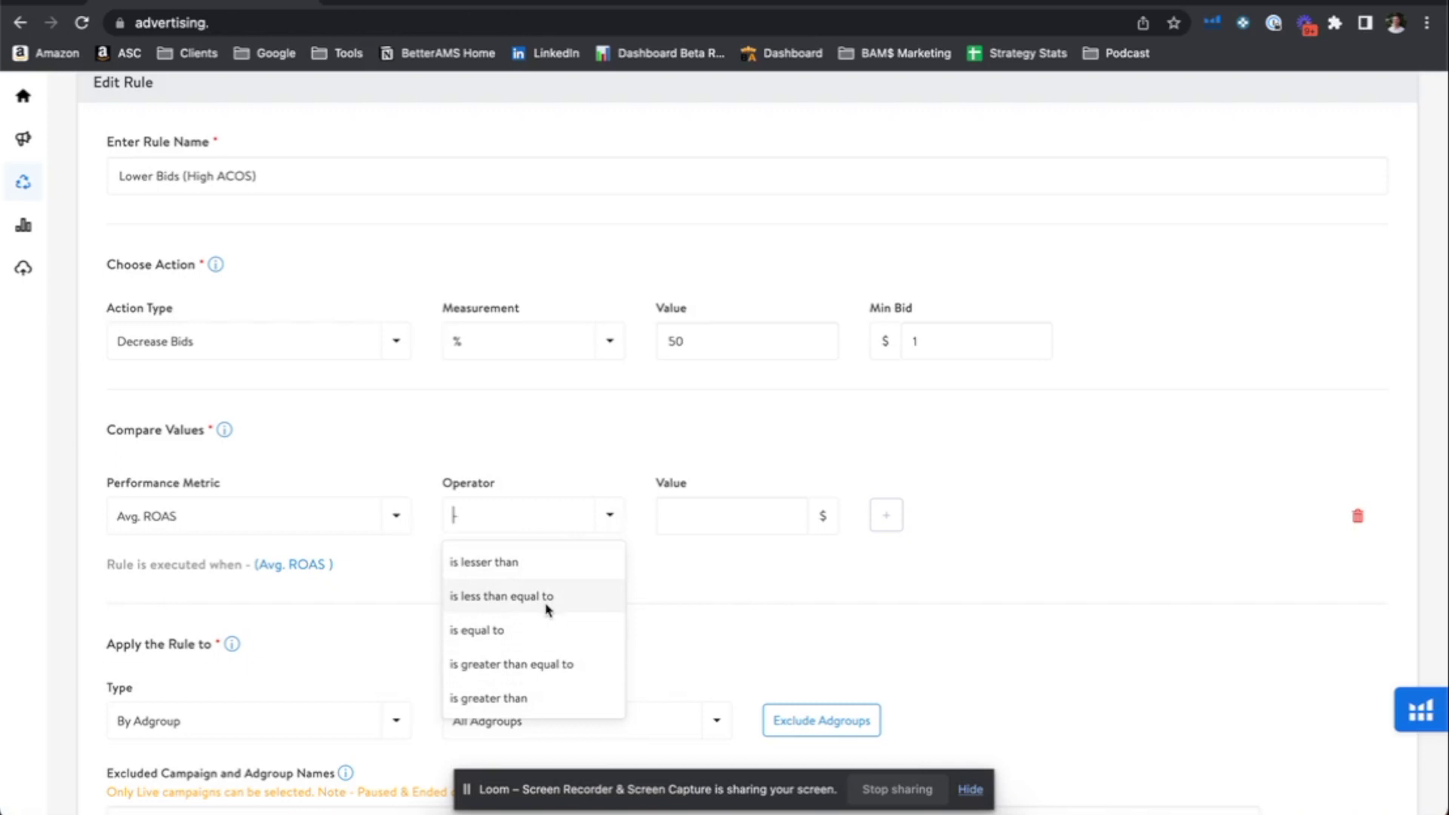
{"action": "left_click", "coordinate": [558, 572]}
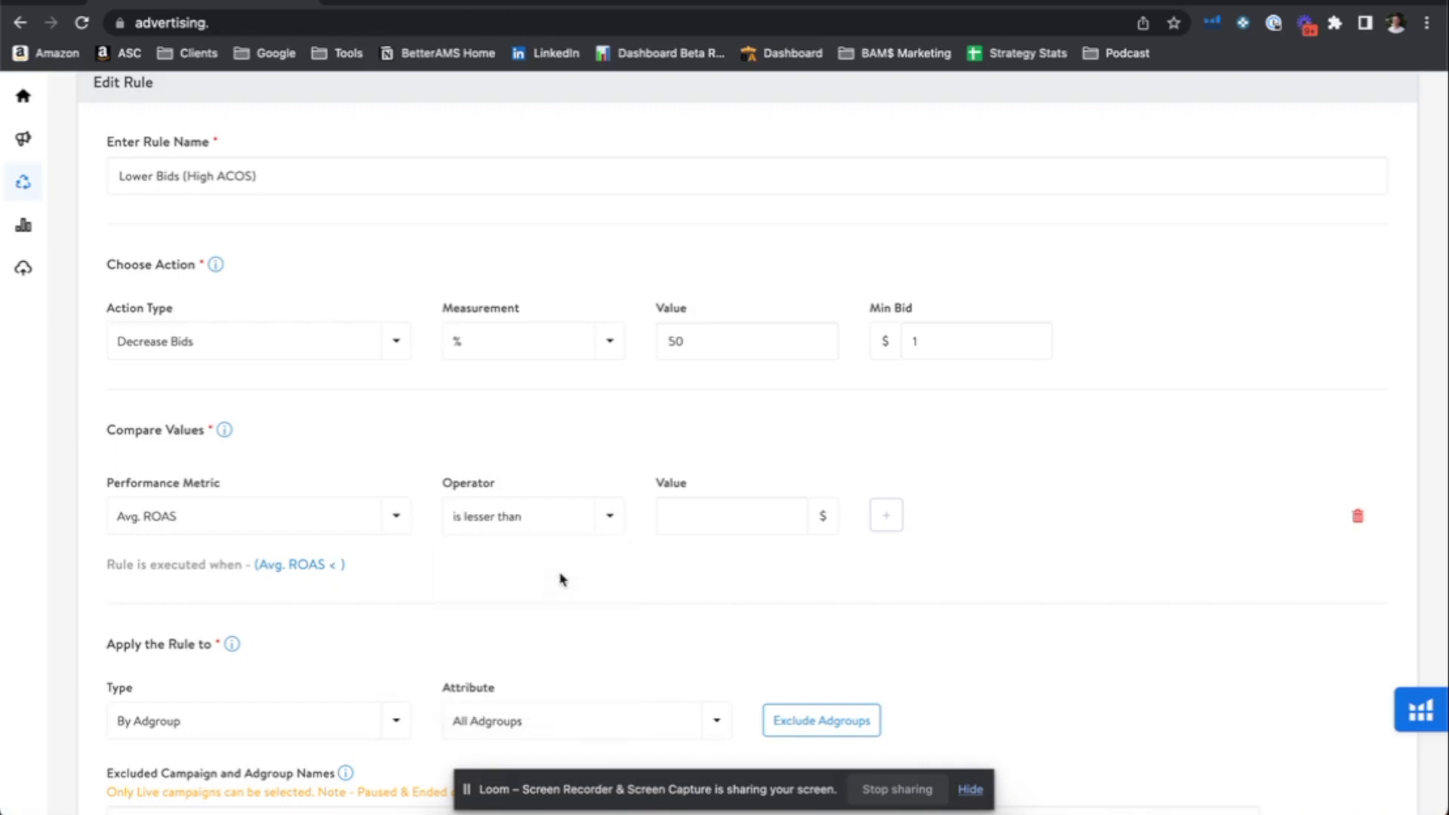
{"action": "left_click", "coordinate": [734, 502]}
{"action": "type", "text": "2"}
{"action": "scroll", "coordinate": [783, 566], "scroll_direction": "down", "scroll_amount": 3}
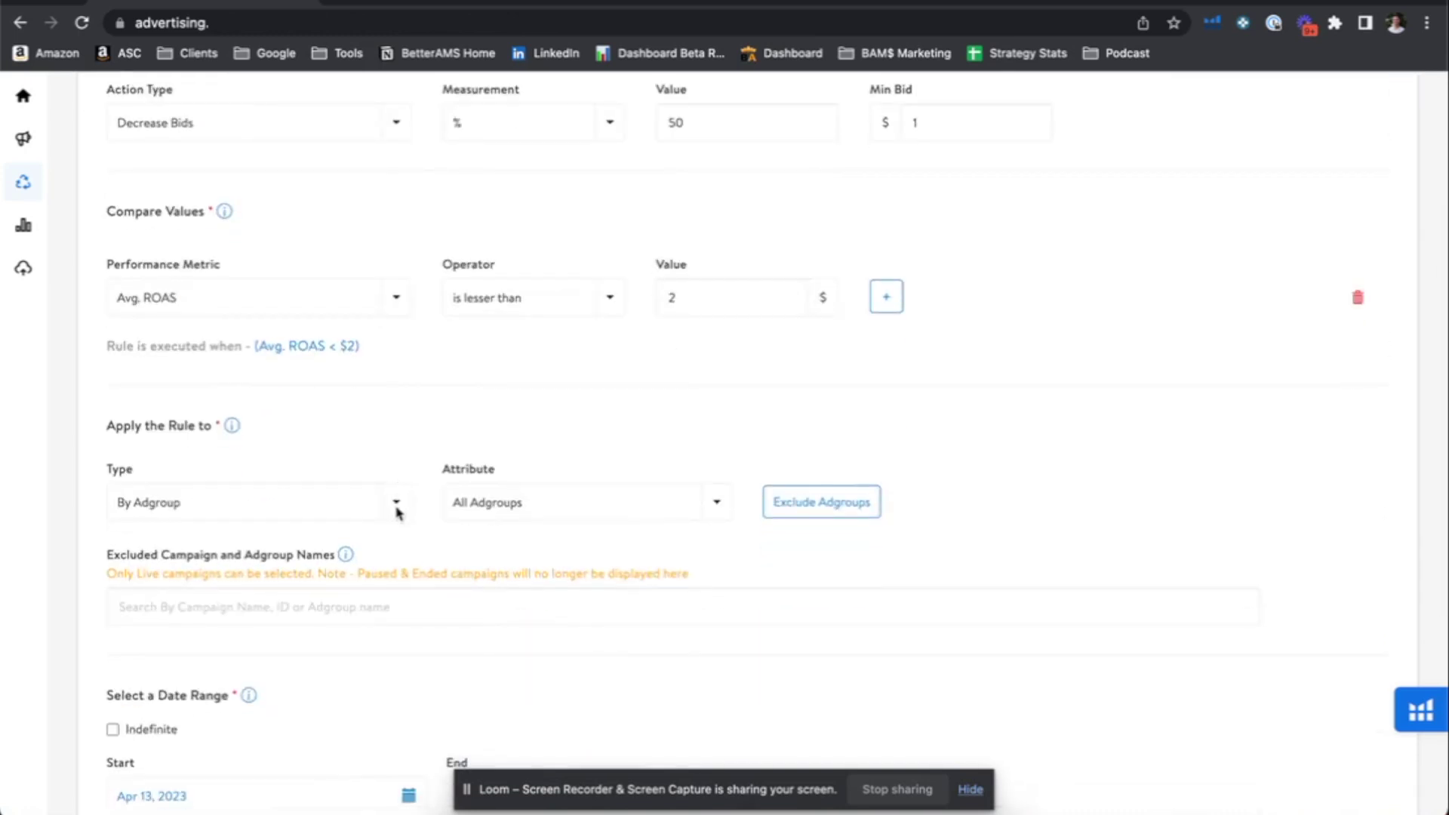
{"action": "scroll", "coordinate": [398, 510], "scroll_direction": "down", "scroll_amount": 1}
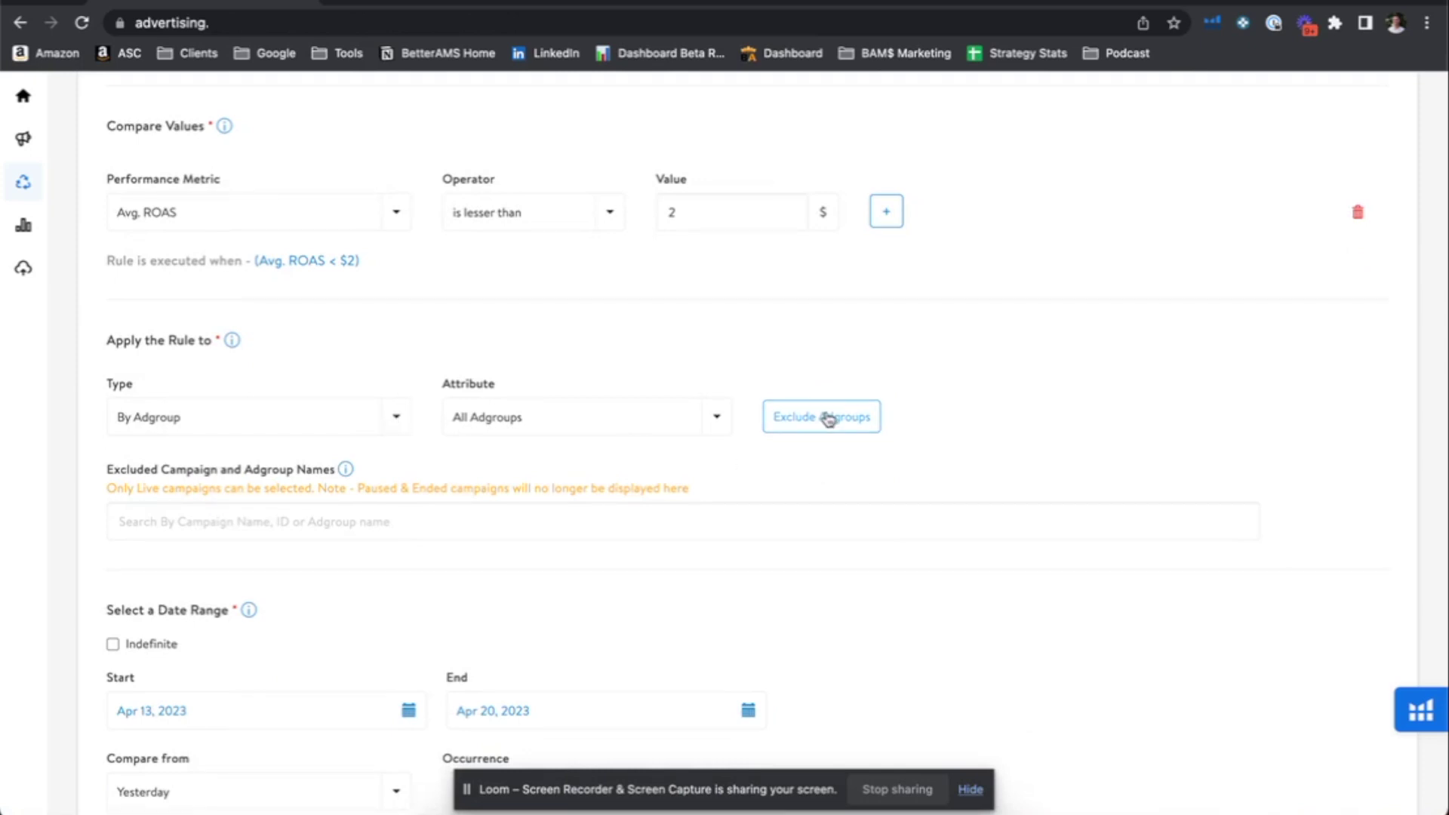
Confirm the rule's Attribute stays on All Adgroups
{"action": "left_click", "coordinate": [396, 417]}
{"action": "left_click", "coordinate": [586, 427]}
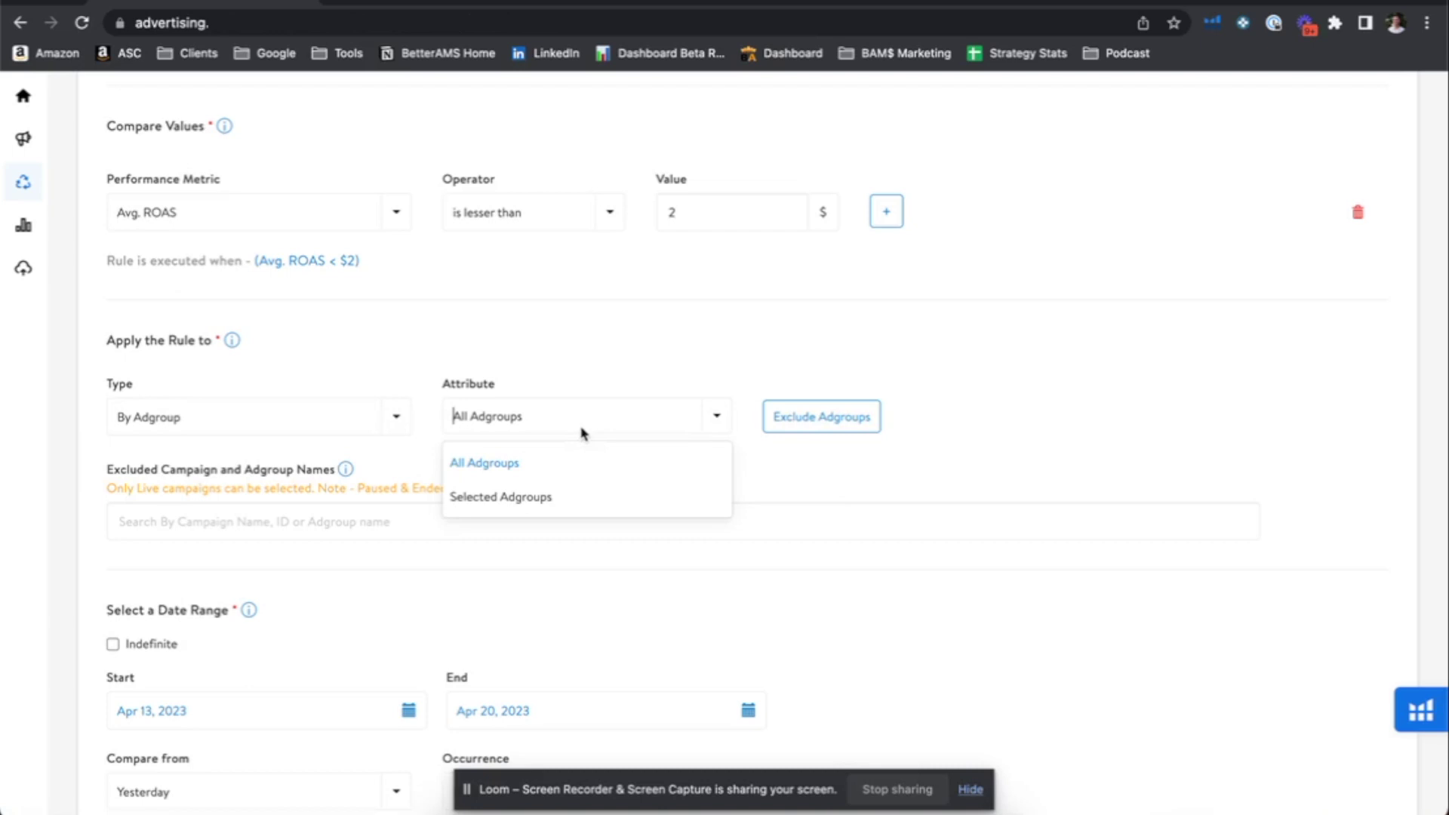
{"action": "scroll", "coordinate": [785, 372], "scroll_direction": "down", "scroll_amount": 1}
{"action": "scroll", "coordinate": [784, 372], "scroll_direction": "up", "scroll_amount": 2}
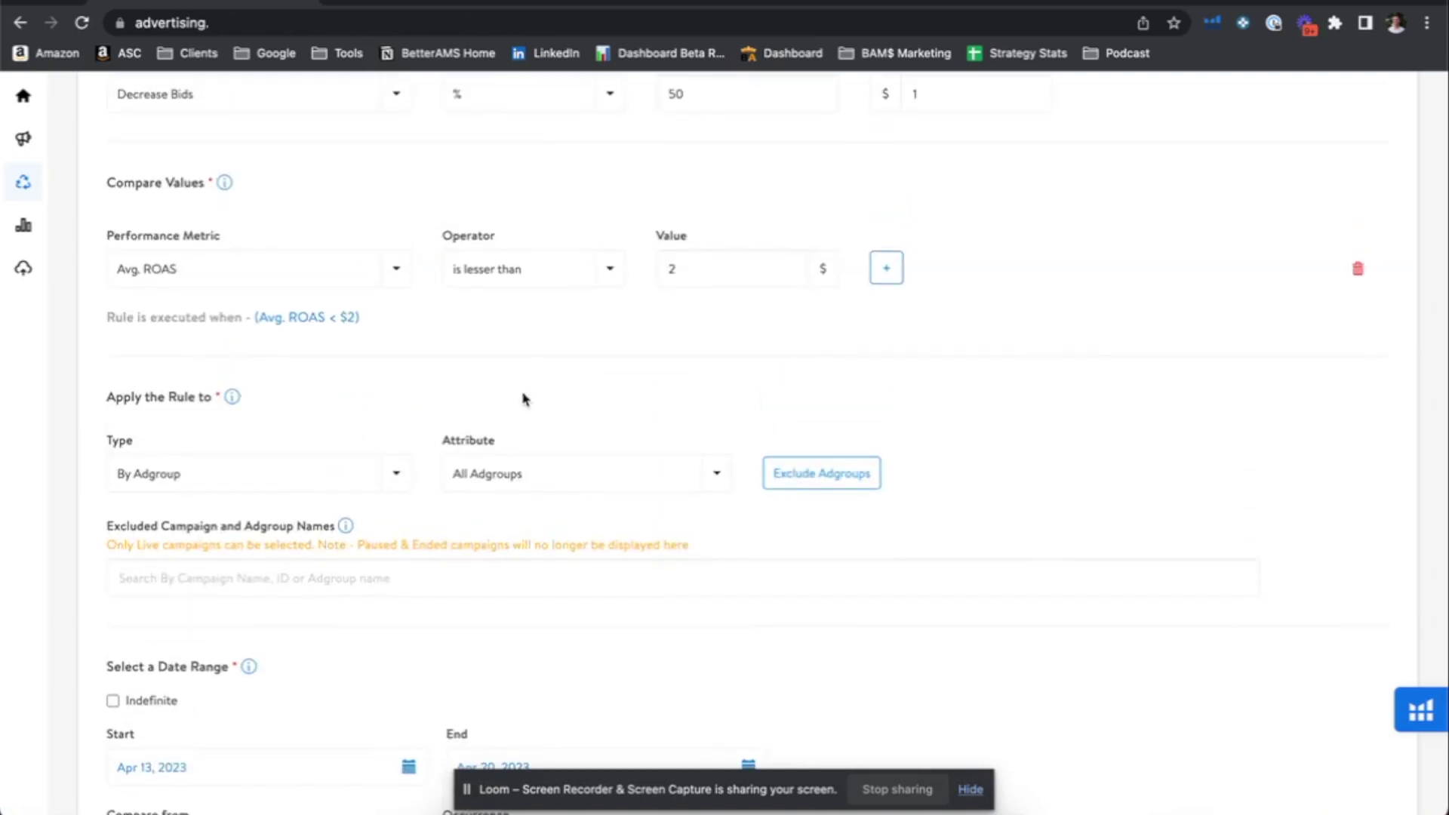
{"action": "scroll", "coordinate": [525, 399], "scroll_direction": "down", "scroll_amount": 2}
{"action": "scroll", "coordinate": [524, 395], "scroll_direction": "up", "scroll_amount": 1}
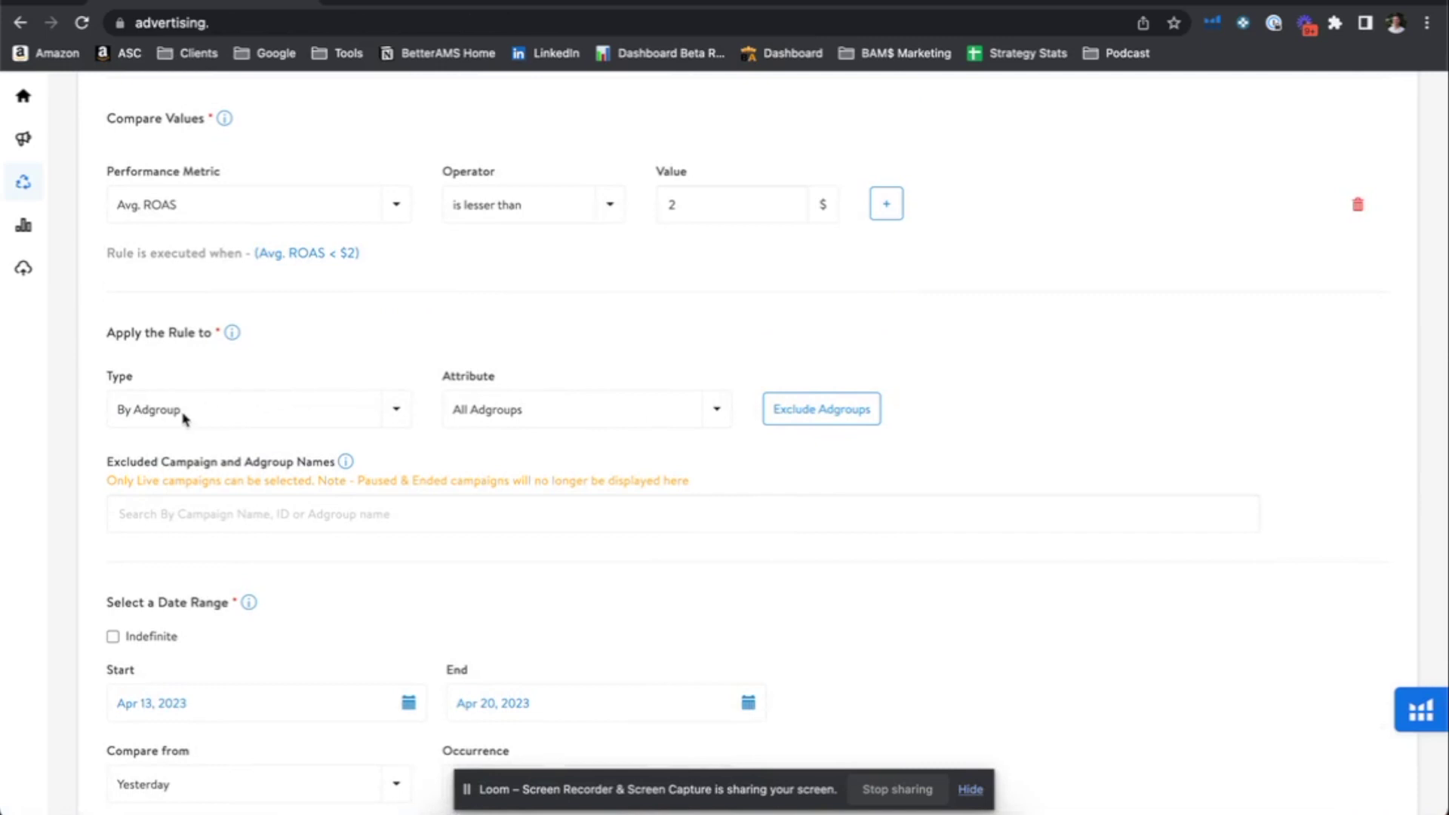
Tick Indefinite so the date range has no end date
{"action": "scroll", "coordinate": [729, 436], "scroll_direction": "down", "scroll_amount": 1}
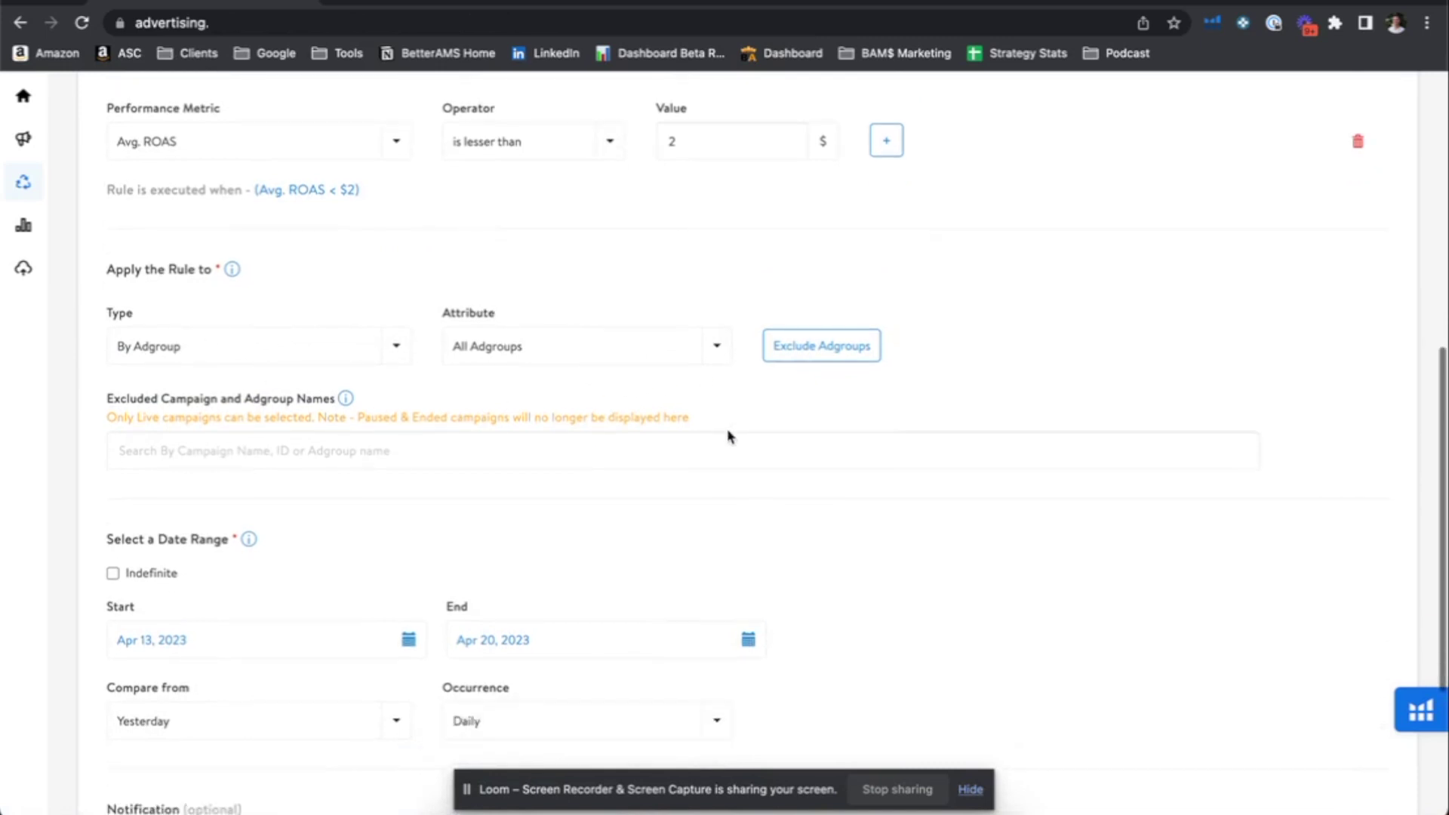
{"action": "scroll", "coordinate": [729, 436], "scroll_direction": "down", "scroll_amount": 1}
{"action": "scroll", "coordinate": [729, 436], "scroll_direction": "down", "scroll_amount": 2}
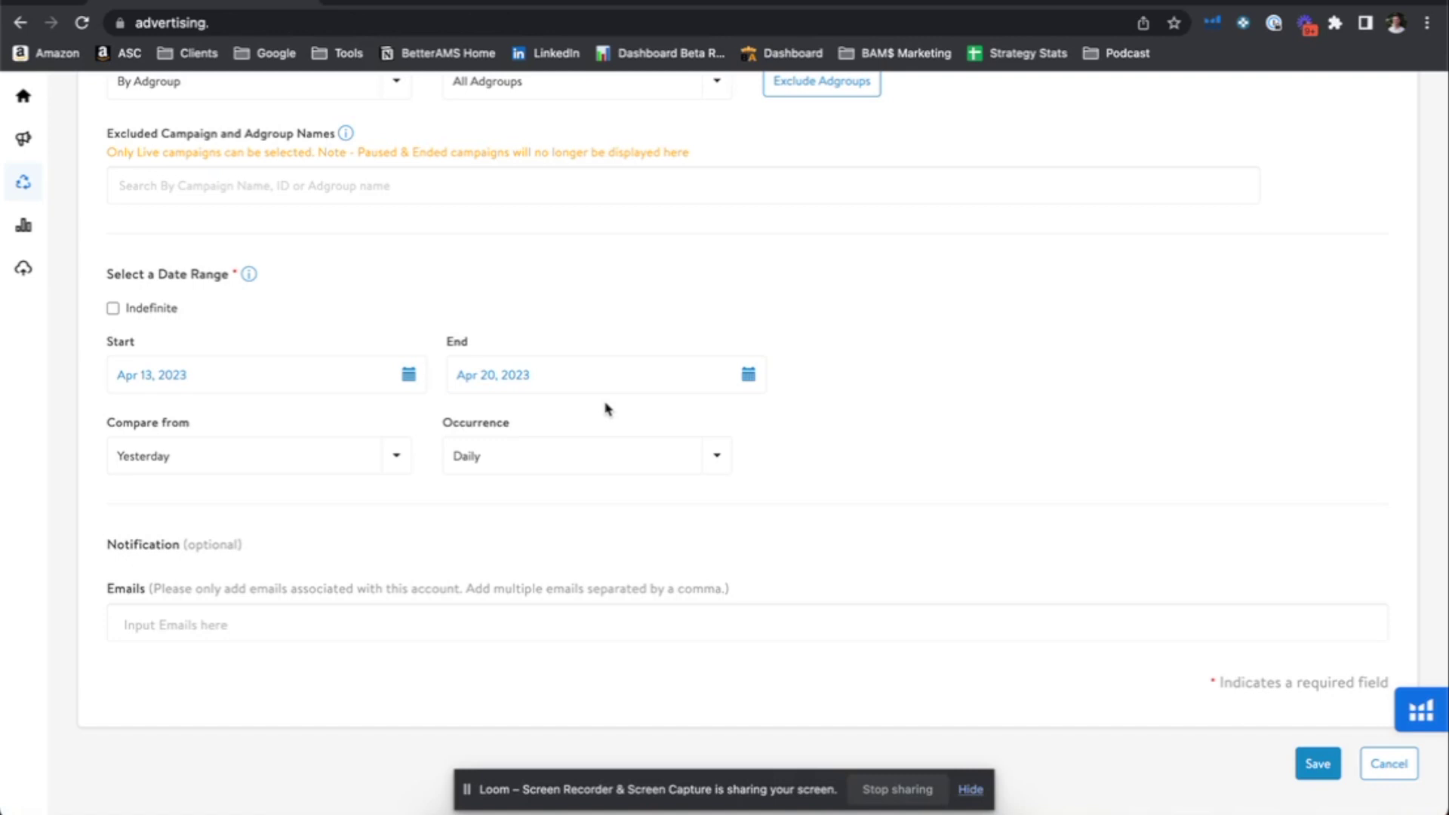
{"action": "left_click", "coordinate": [115, 308]}
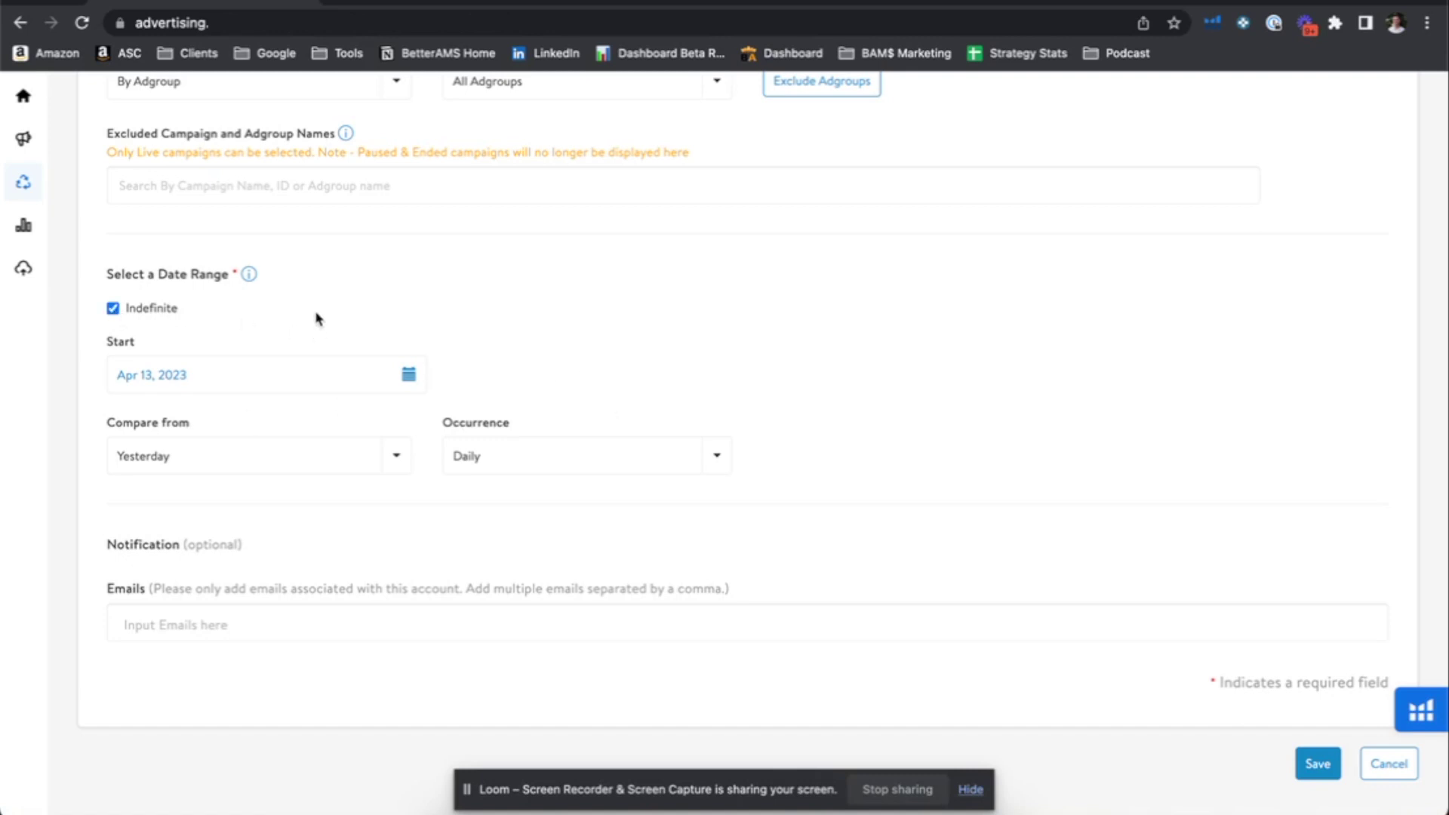
{"action": "scroll", "coordinate": [316, 319], "scroll_direction": "up", "scroll_amount": 1}
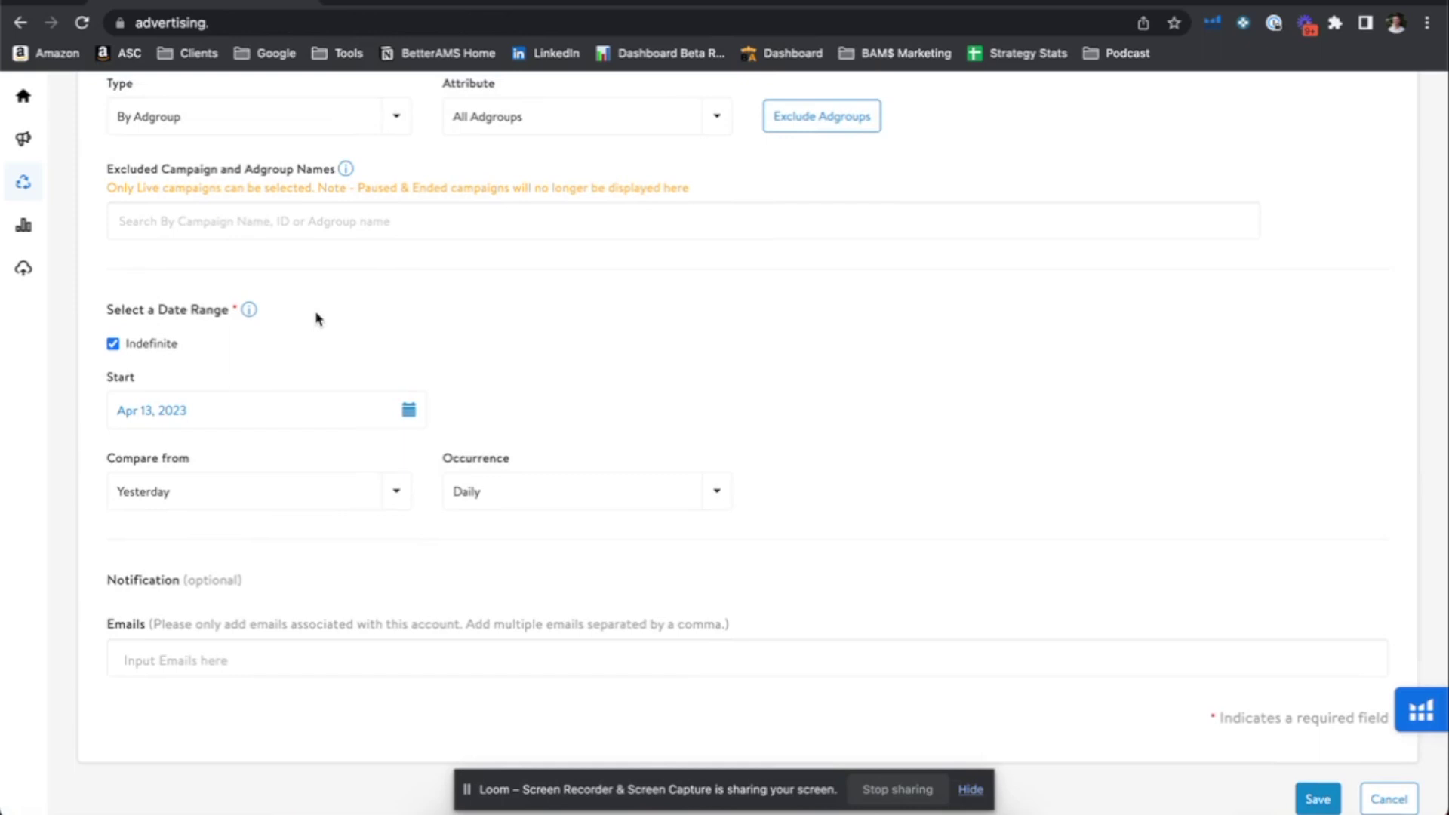
{"action": "scroll", "coordinate": [317, 318], "scroll_direction": "down", "scroll_amount": 1}
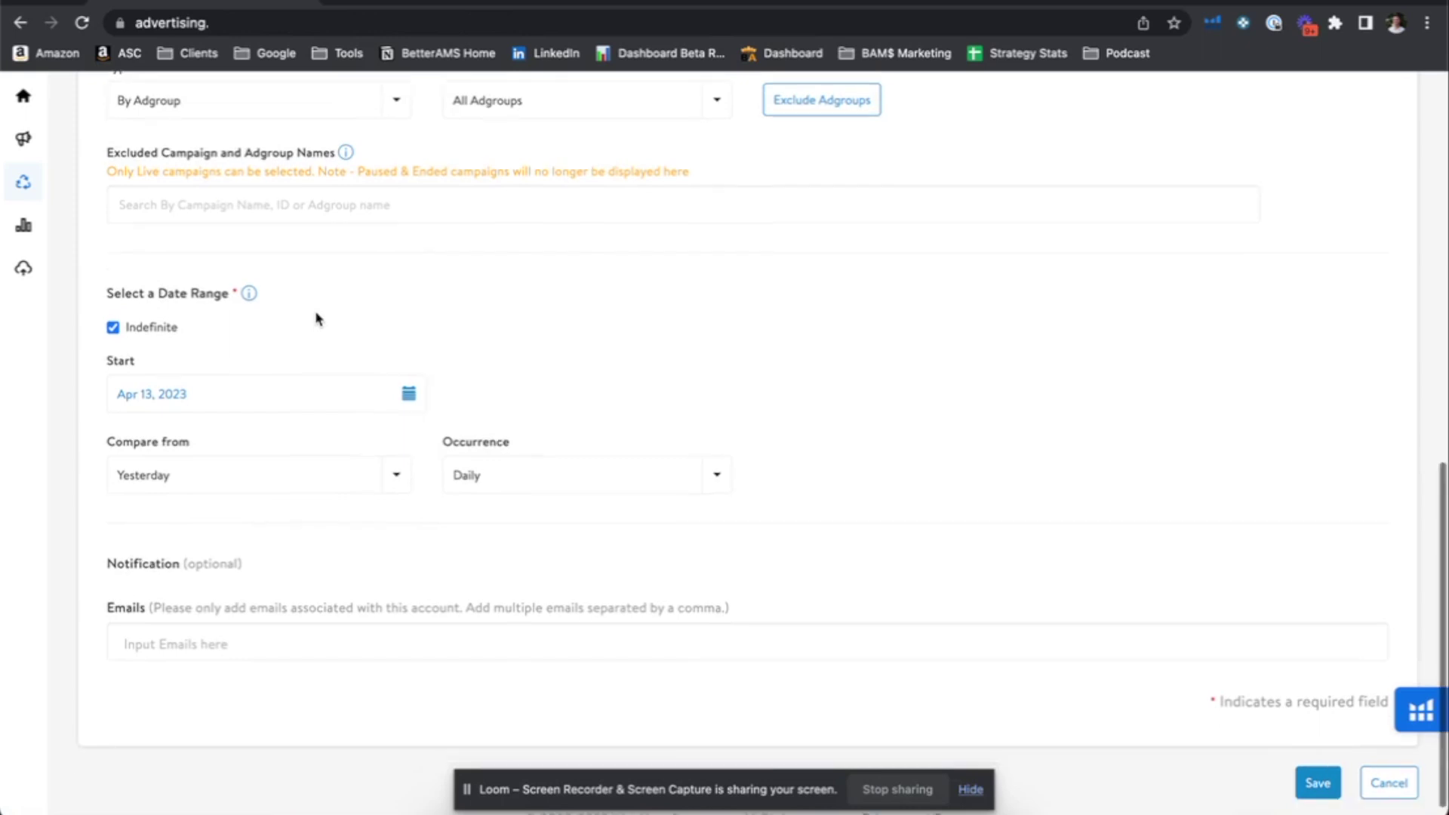
Change Compare from to Last 30 days
{"action": "left_click", "coordinate": [353, 472]}
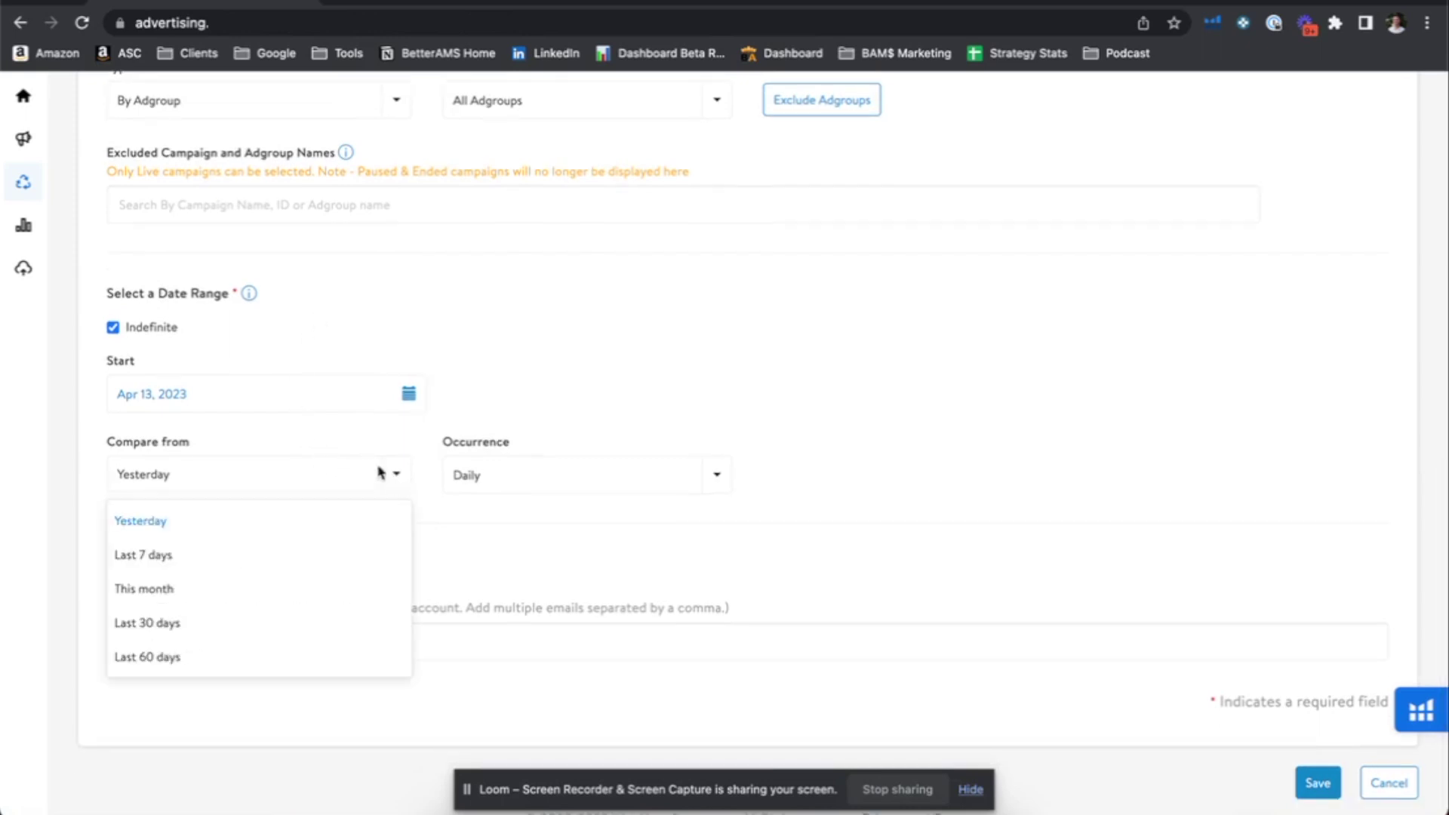
{"action": "scroll", "coordinate": [221, 480], "scroll_direction": "down", "scroll_amount": 1}
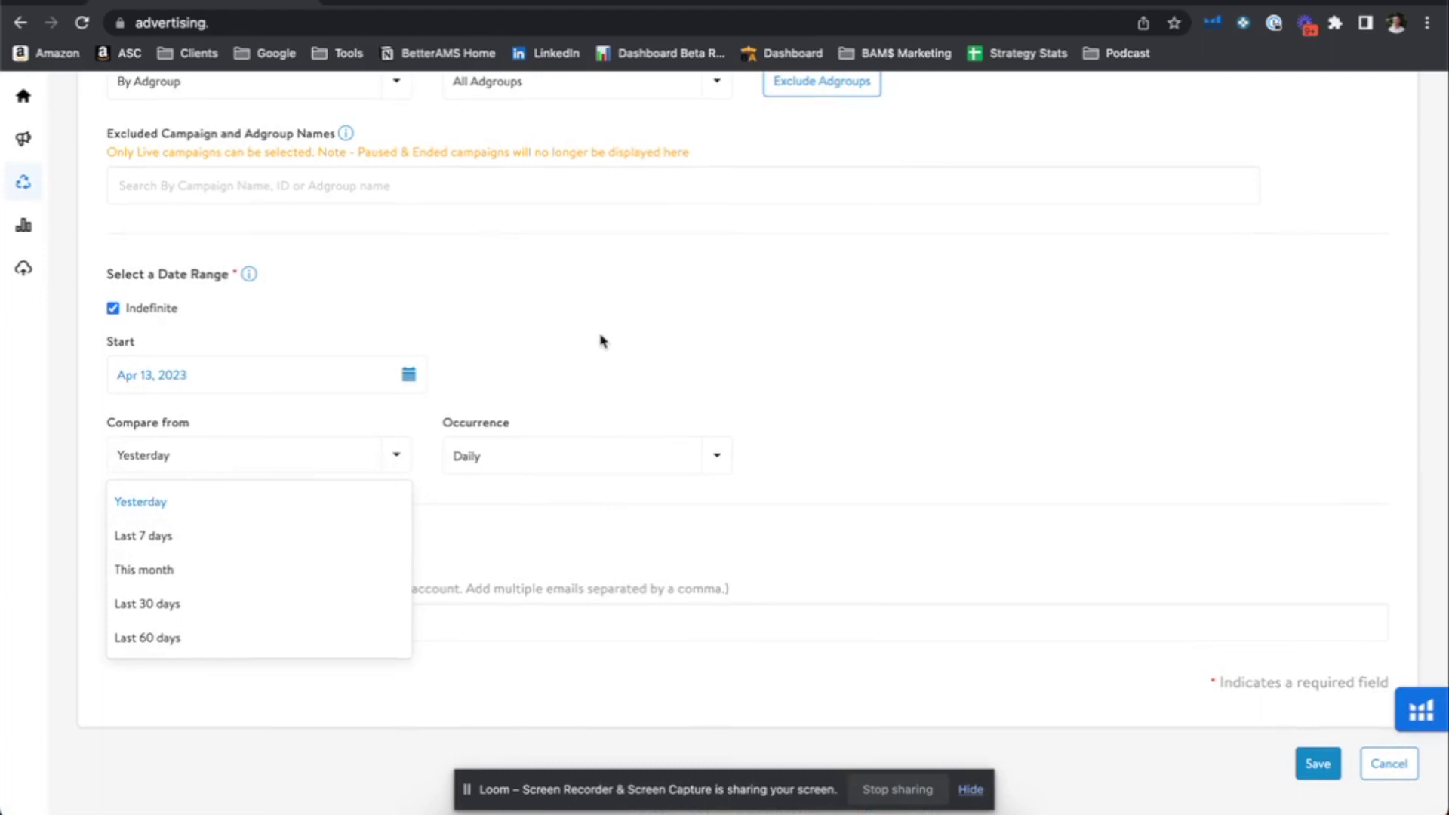
{"action": "left_click", "coordinate": [241, 605]}
{"action": "scroll", "coordinate": [316, 523], "scroll_direction": "up", "scroll_amount": 2}
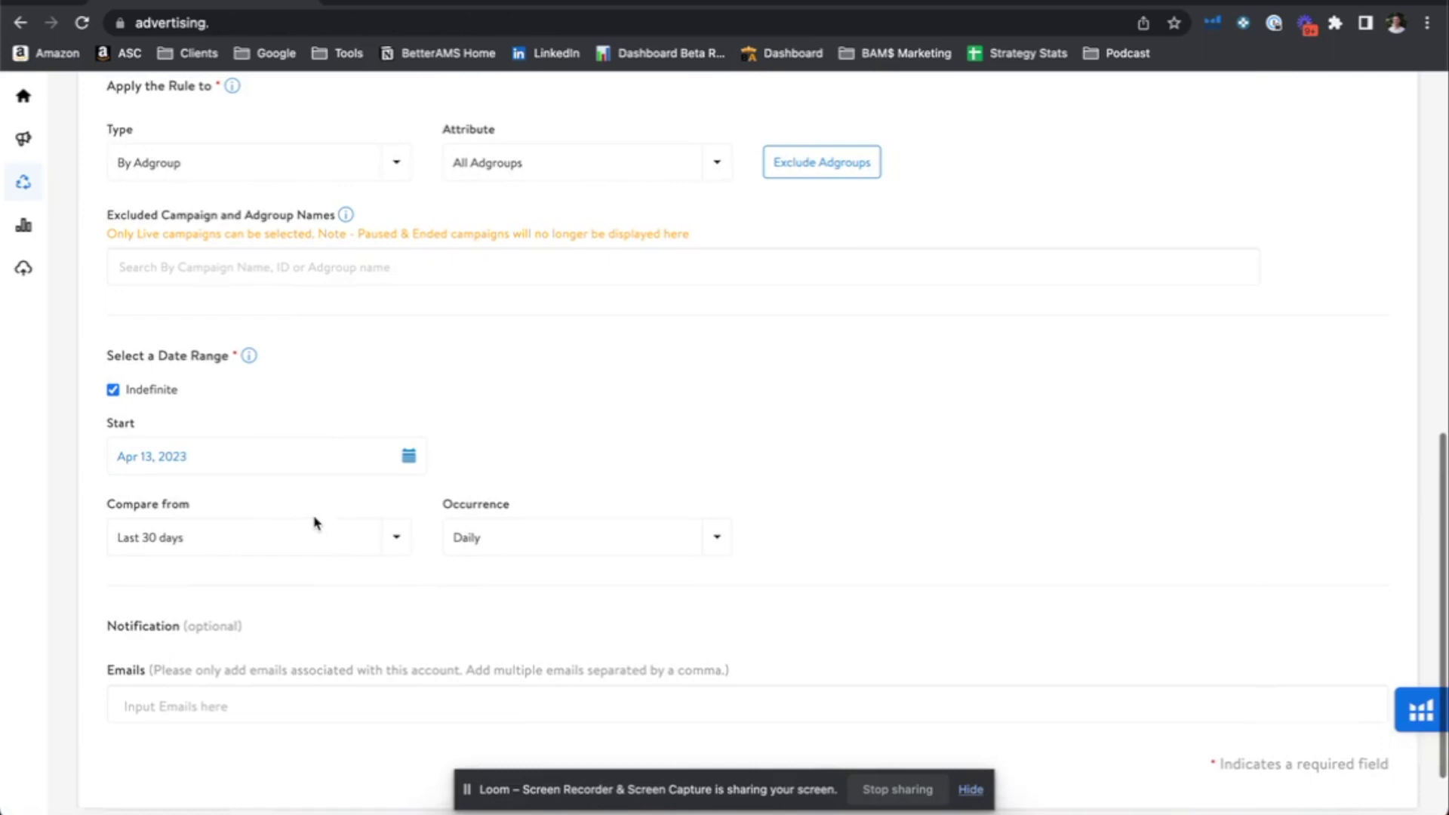
{"action": "scroll", "coordinate": [356, 543], "scroll_direction": "up", "scroll_amount": 3}
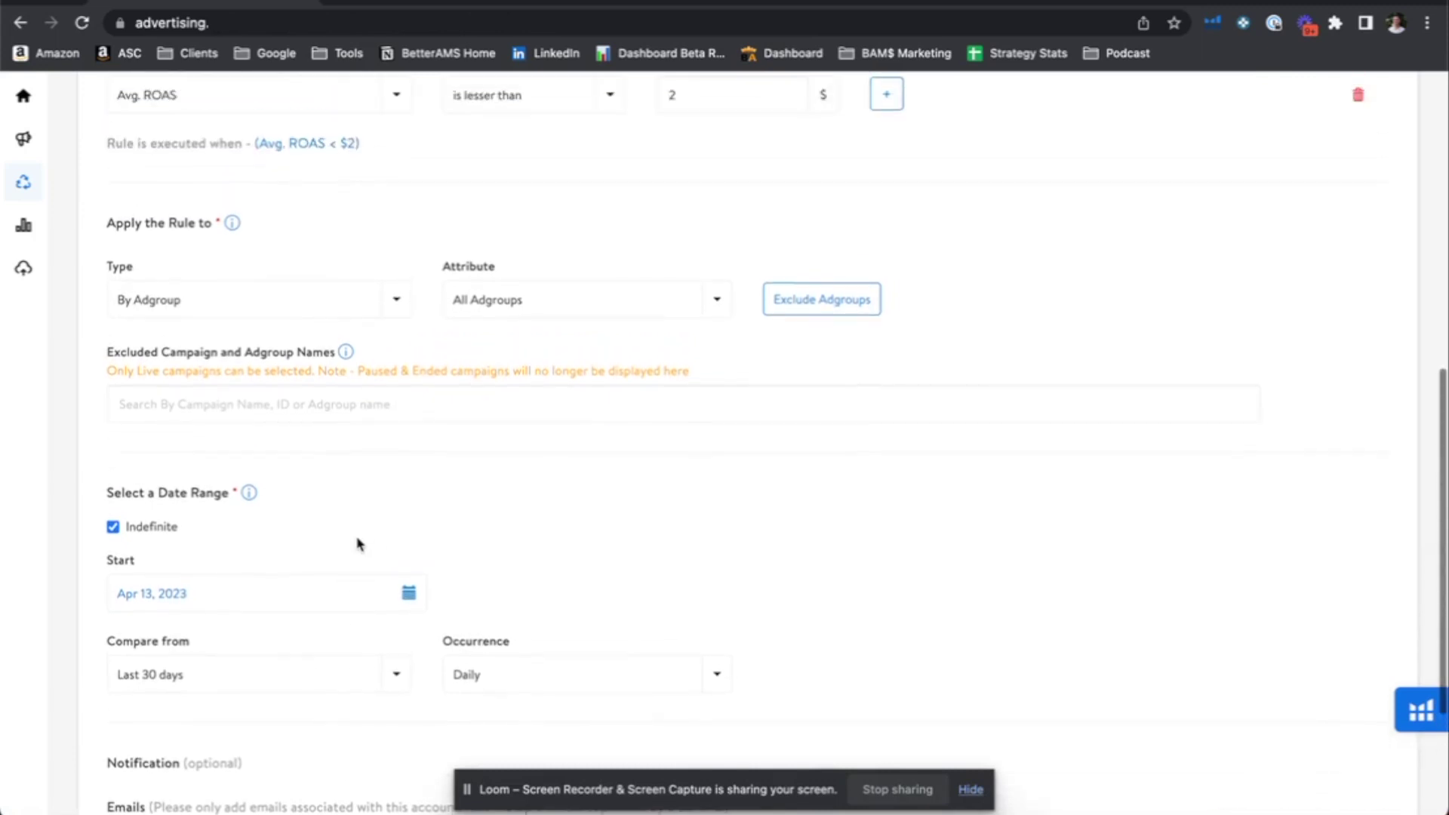
{"action": "left_click", "coordinate": [396, 675]}
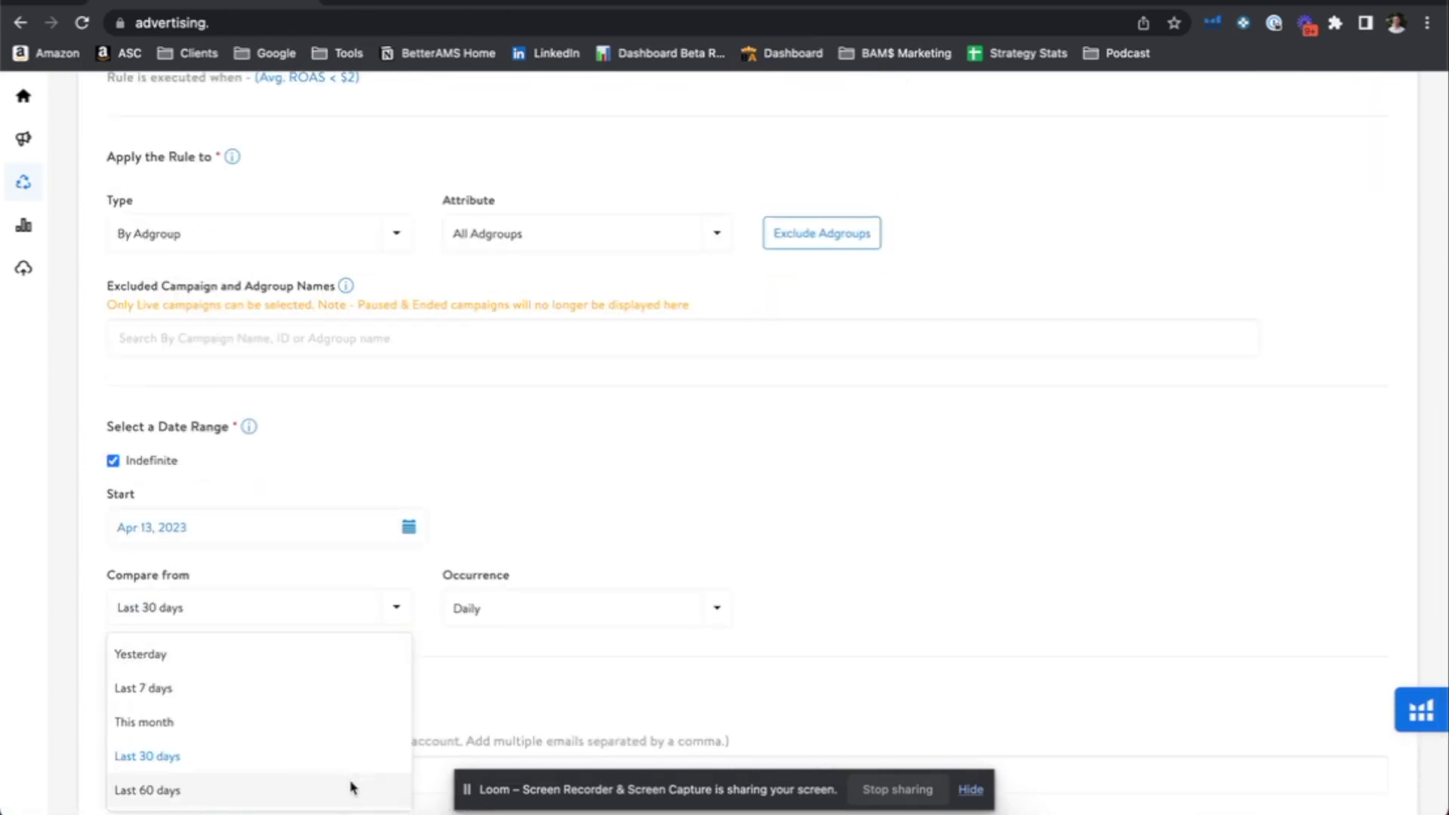
Change Occurrence from Daily to Weekly and confirm the recurring-schedule prompt
{"action": "left_click", "coordinate": [463, 699]}
{"action": "scroll", "coordinate": [463, 696], "scroll_direction": "down", "scroll_amount": 2}
{"action": "left_click", "coordinate": [586, 507]}
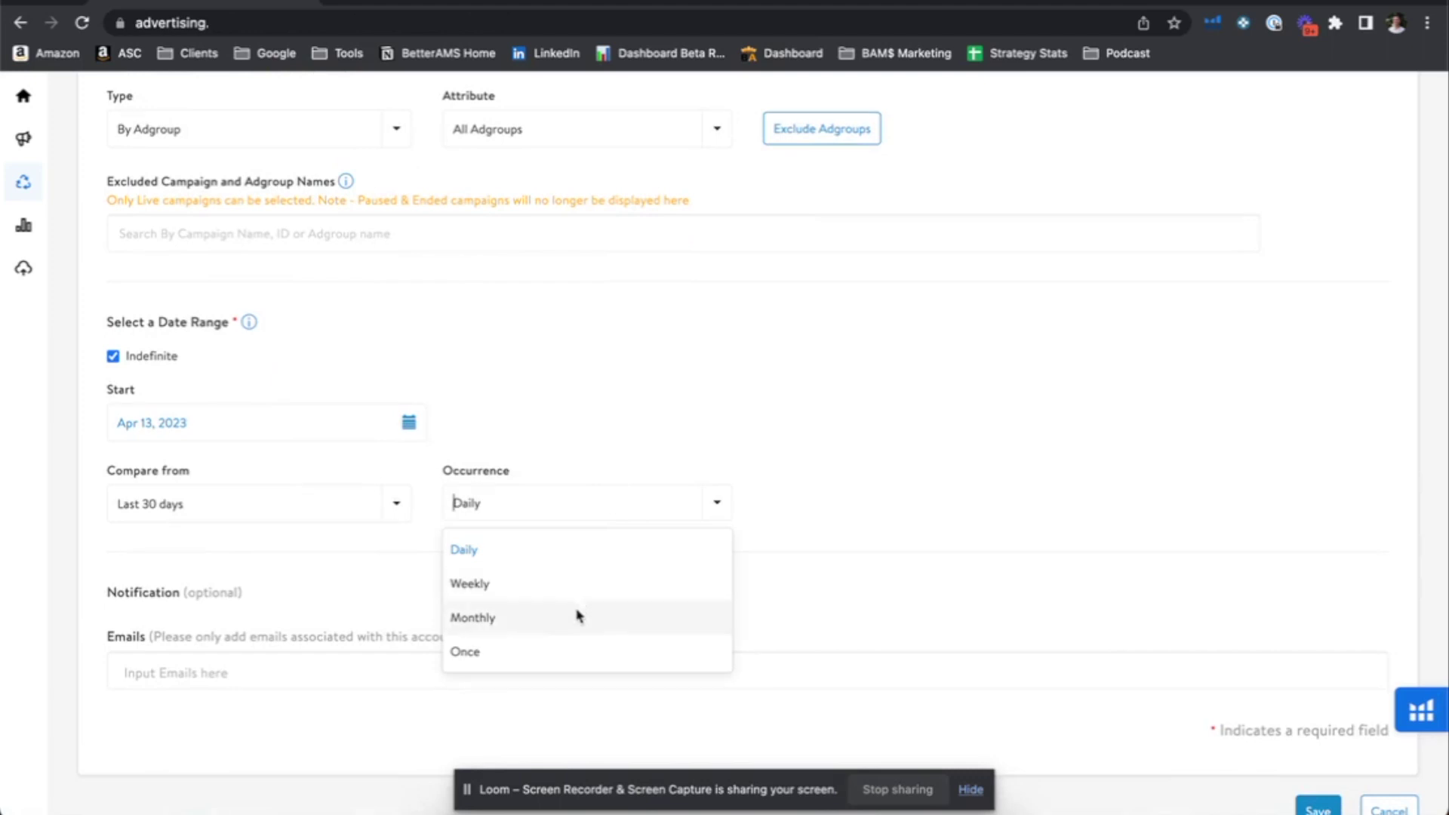
{"action": "left_click", "coordinate": [578, 654]}
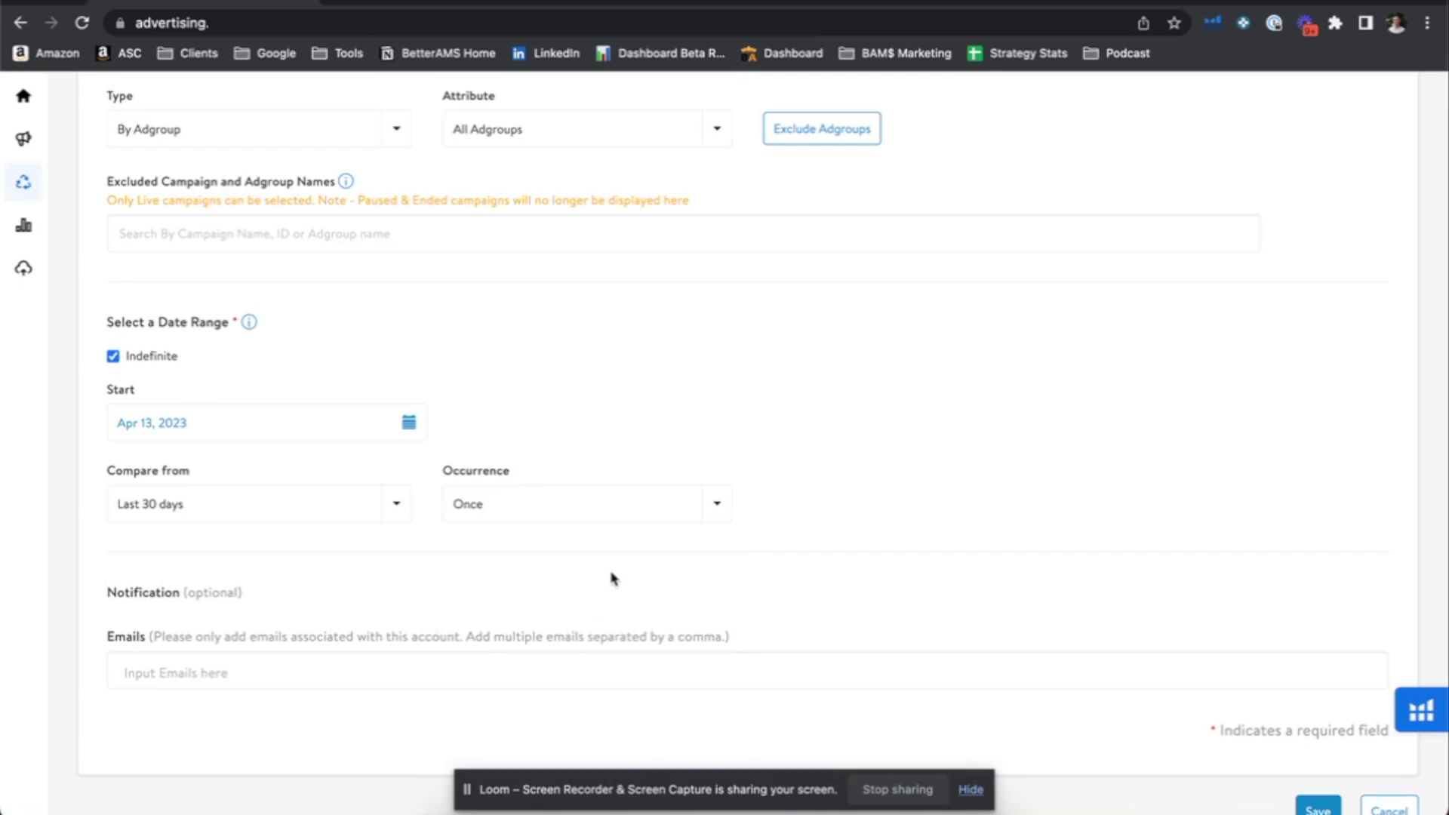
{"action": "scroll", "coordinate": [613, 578], "scroll_direction": "down", "scroll_amount": 1}
{"action": "key", "text": "Down"}
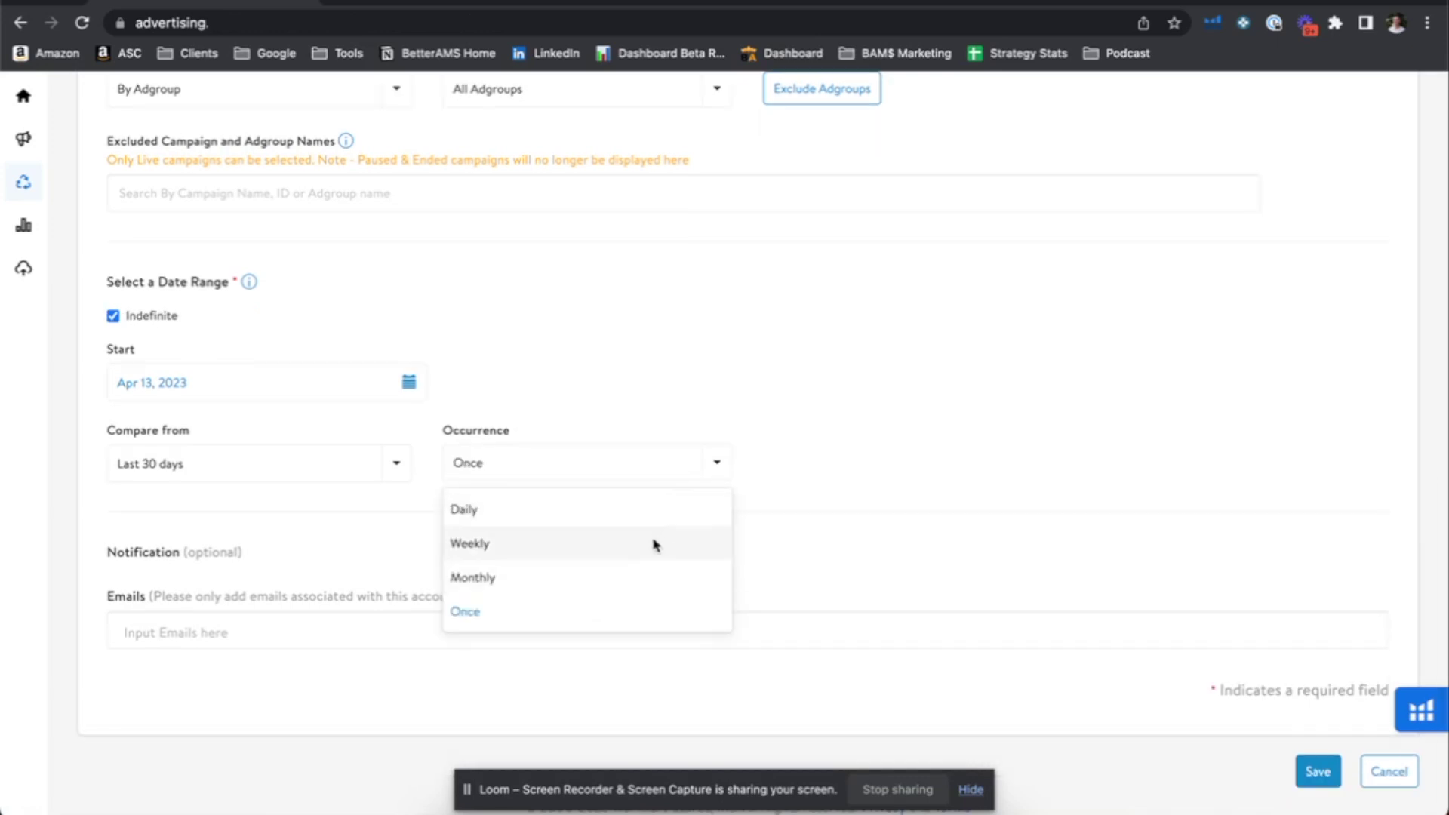
{"action": "left_click", "coordinate": [654, 545]}
{"action": "key", "text": "Return"}
{"action": "left_click", "coordinate": [679, 637]}
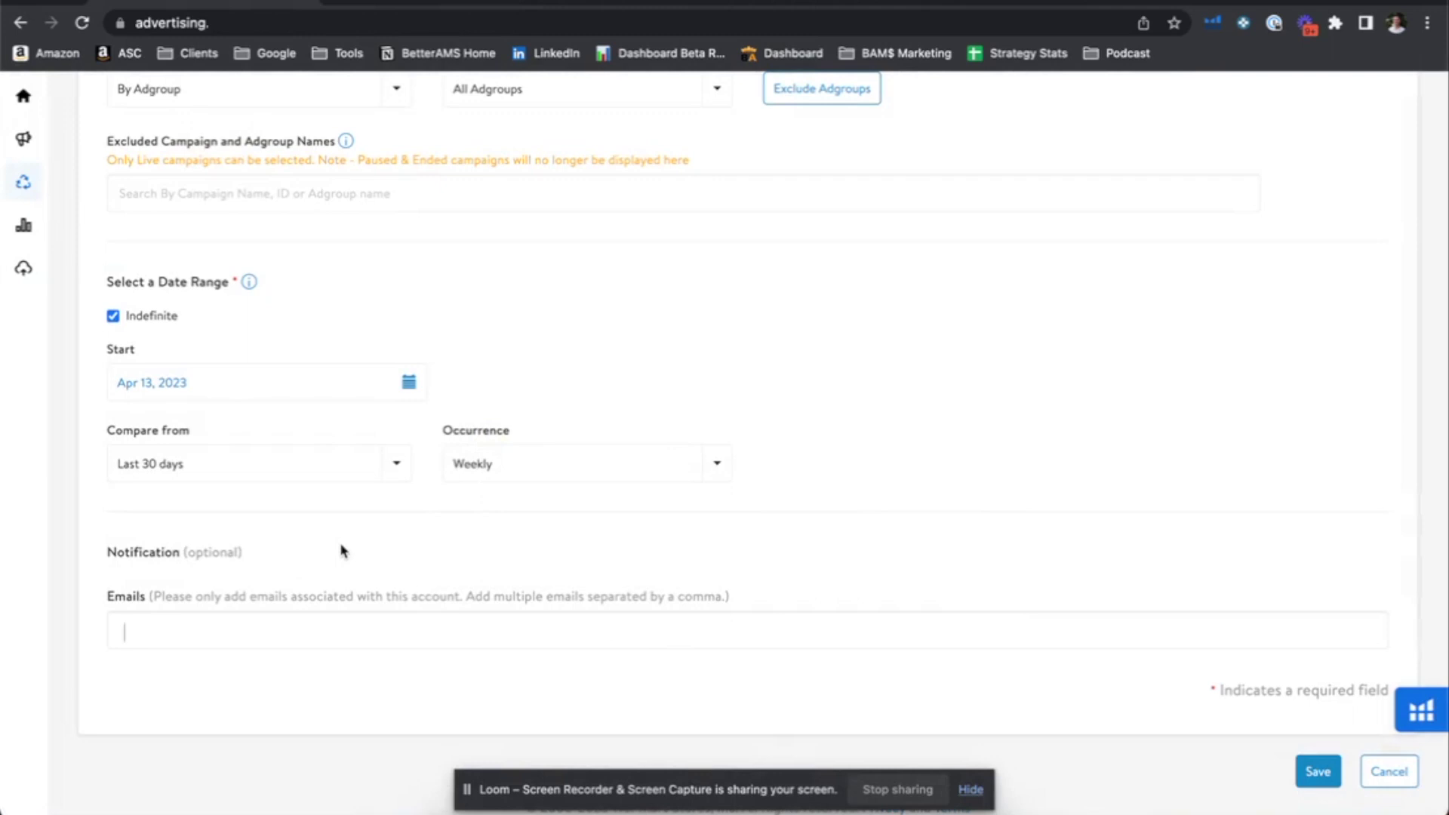
{"action": "scroll", "coordinate": [341, 551], "scroll_direction": "up", "scroll_amount": 5}
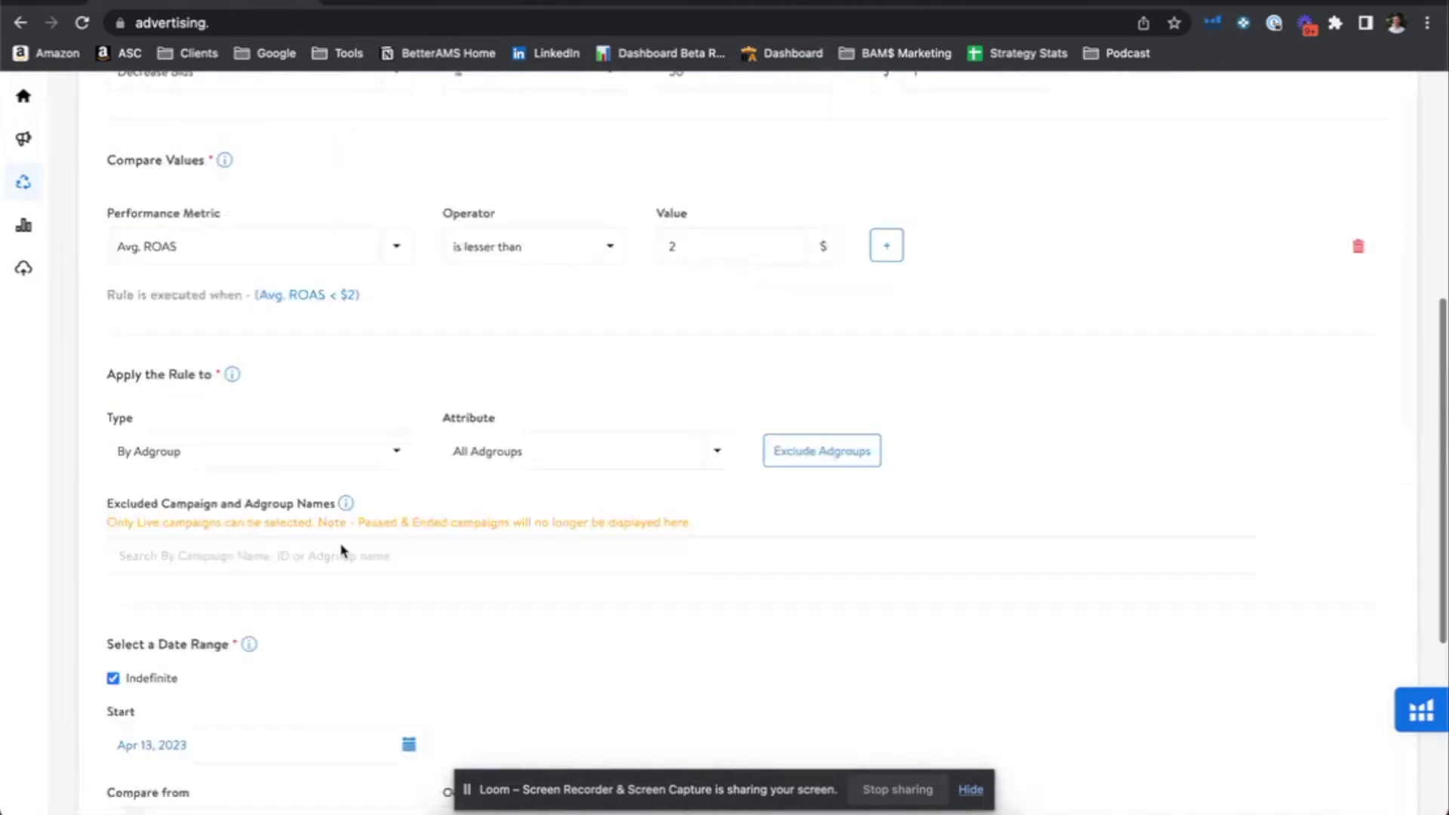
{"action": "scroll", "coordinate": [341, 551], "scroll_direction": "up", "scroll_amount": 7}
{"action": "scroll", "coordinate": [332, 456], "scroll_direction": "down", "scroll_amount": 2}
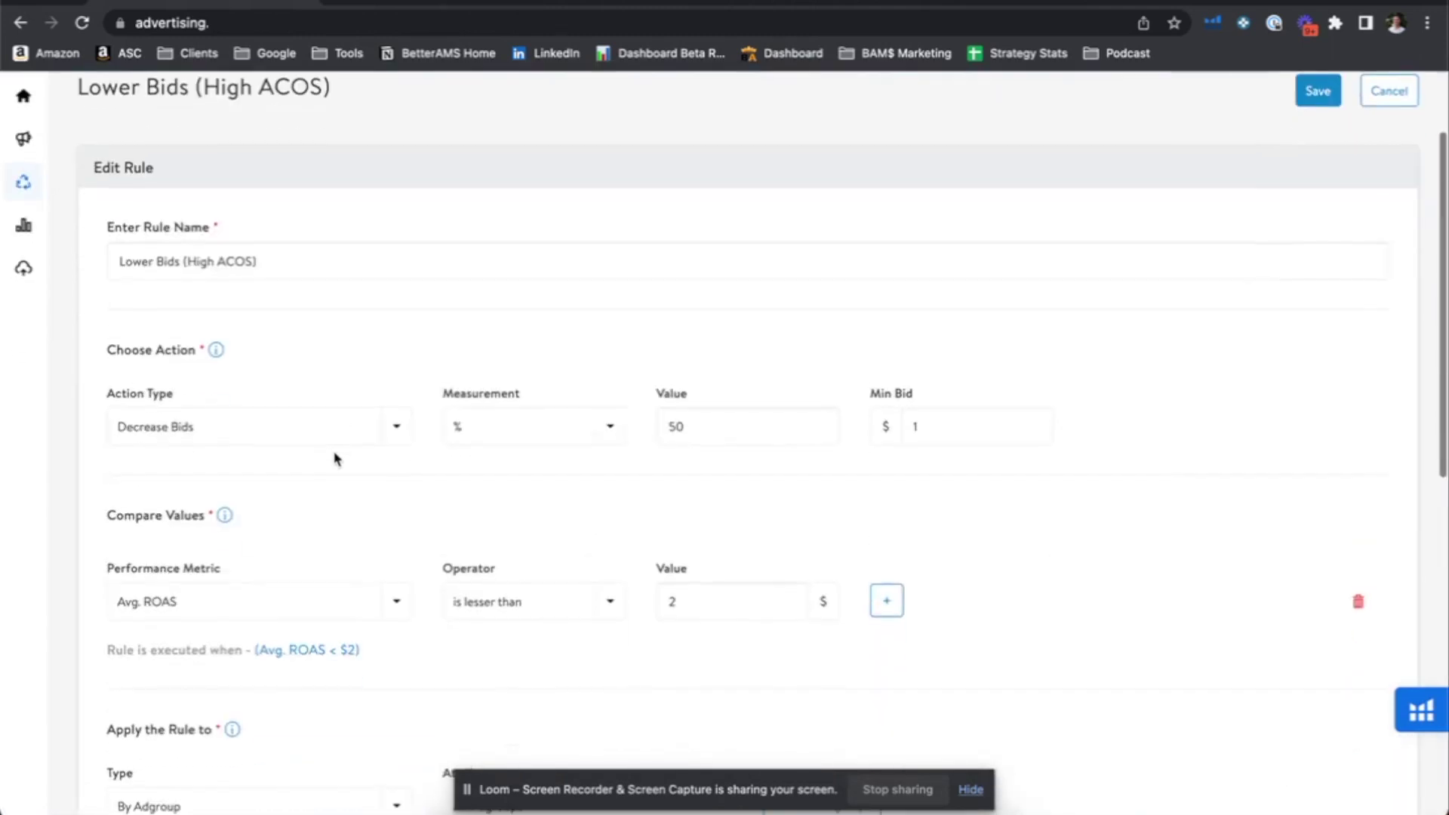
{"action": "left_click", "coordinate": [403, 601]}
{"action": "left_click", "coordinate": [398, 394]}
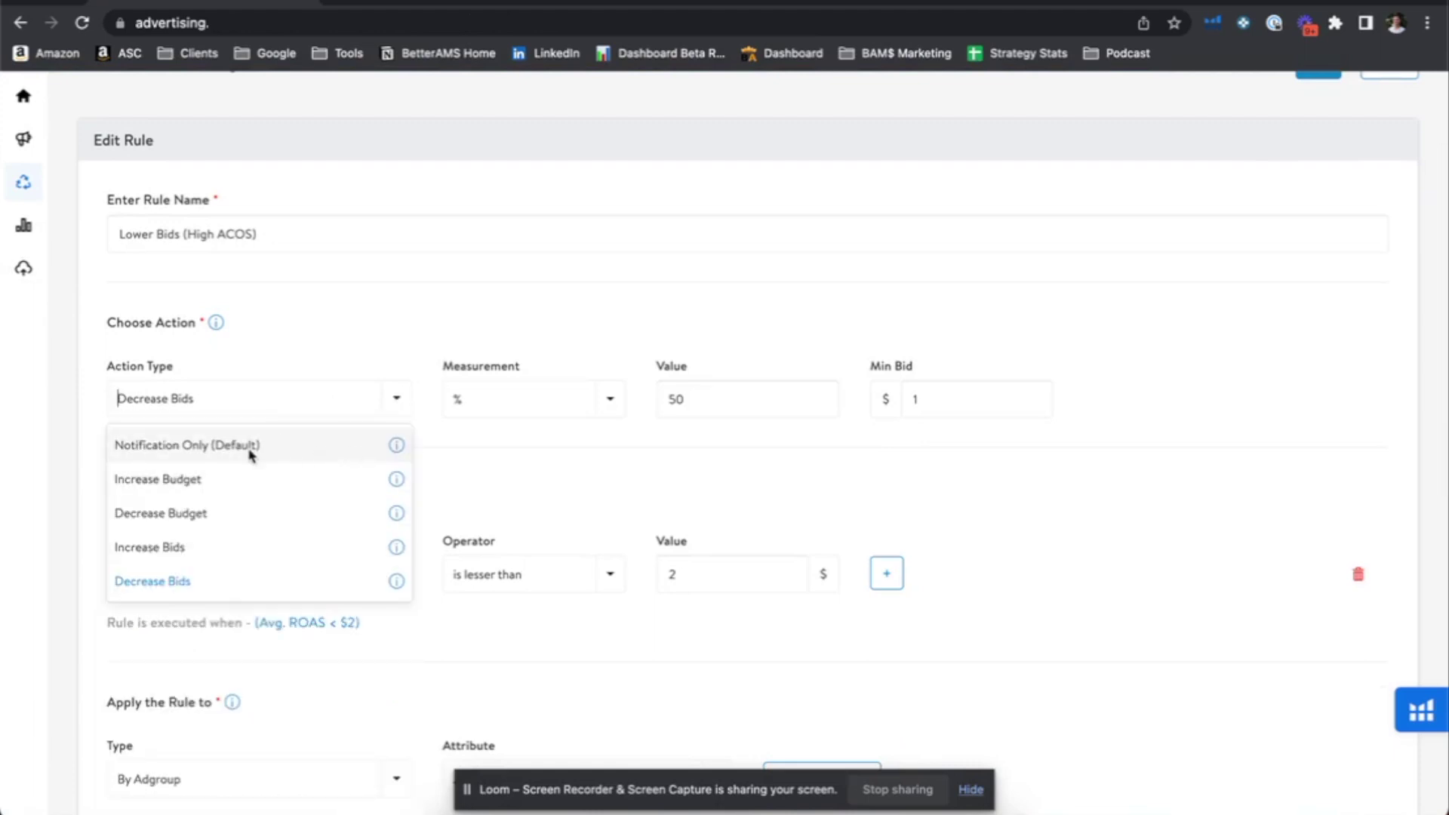
{"action": "left_click", "coordinate": [91, 476]}
{"action": "scroll", "coordinate": [90, 475], "scroll_direction": "down", "scroll_amount": 10}
{"action": "scroll", "coordinate": [217, 650], "scroll_direction": "up", "scroll_amount": 1}
{"action": "left_click", "coordinate": [214, 632]}
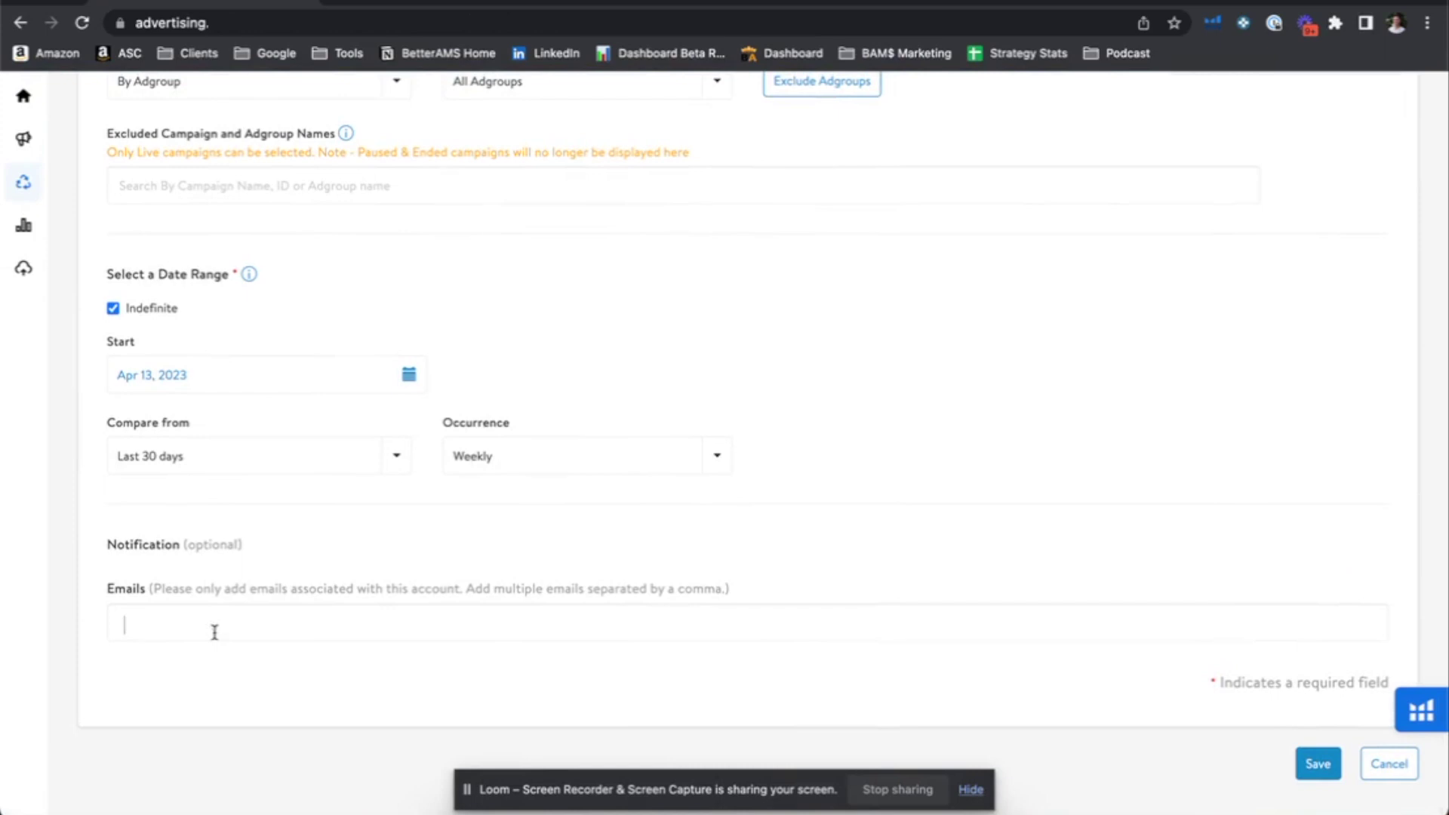
{"action": "left_click", "coordinate": [91, 682]}
{"action": "scroll", "coordinate": [90, 683], "scroll_direction": "up", "scroll_amount": 5}
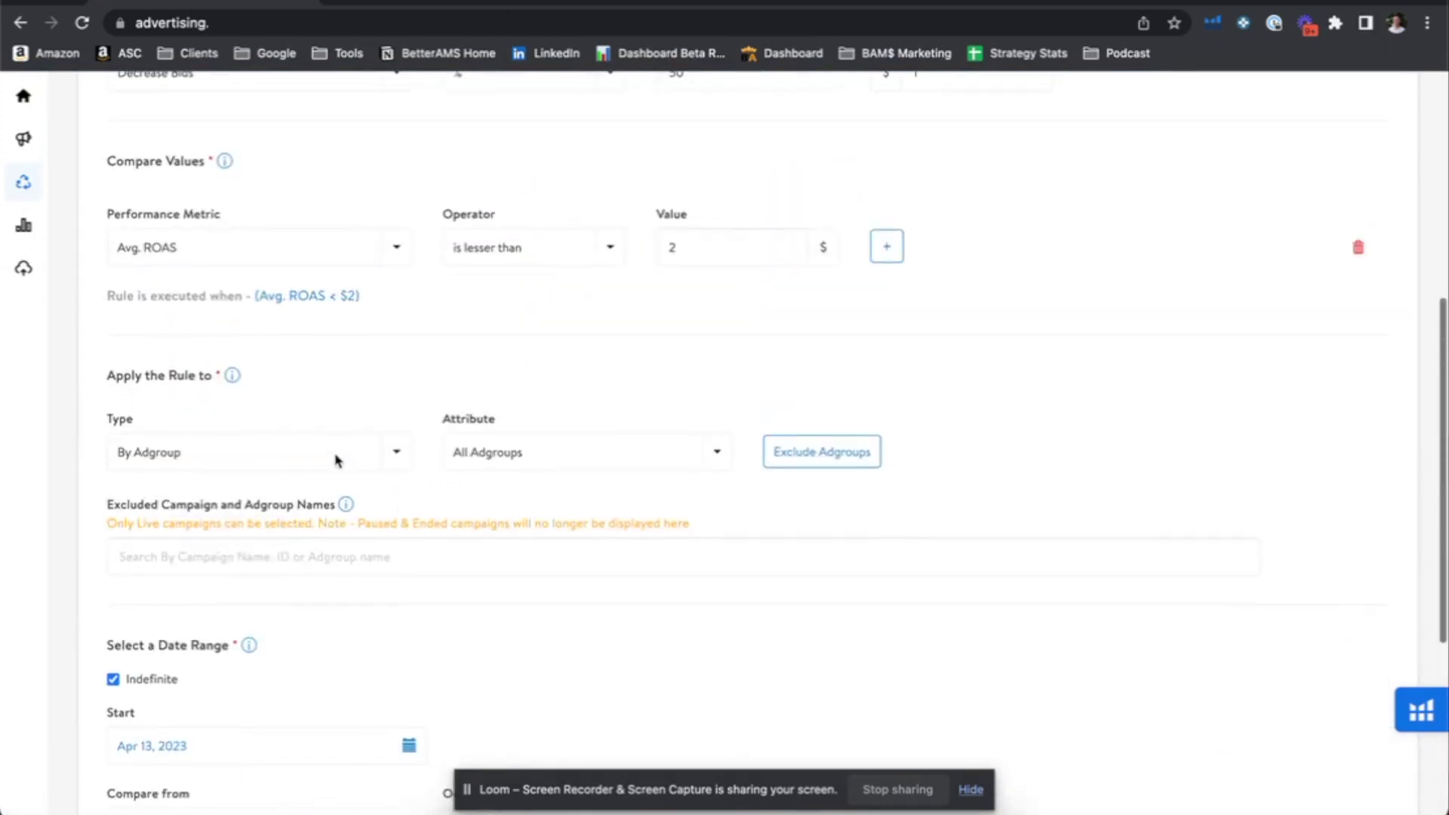
{"action": "left_click", "coordinate": [398, 240]}
{"action": "left_click", "coordinate": [553, 378]}
{"action": "scroll", "coordinate": [554, 378], "scroll_direction": "down", "scroll_amount": 5}
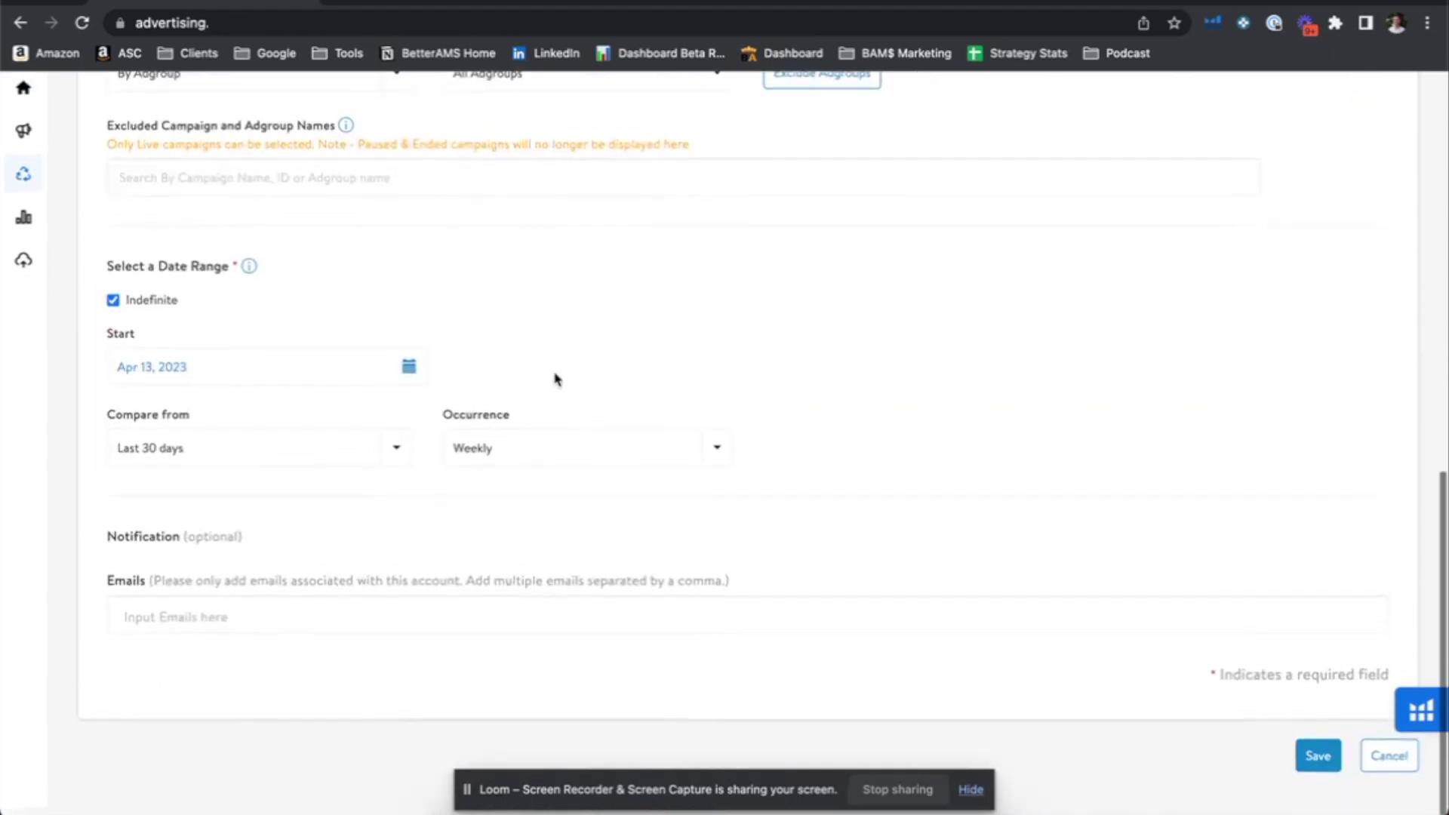
Save the rule and highlight its 50% decrease, ROAS < 2, All AdGroups, Weekly, Last 30 days entries
{"action": "left_click", "coordinate": [1331, 764]}
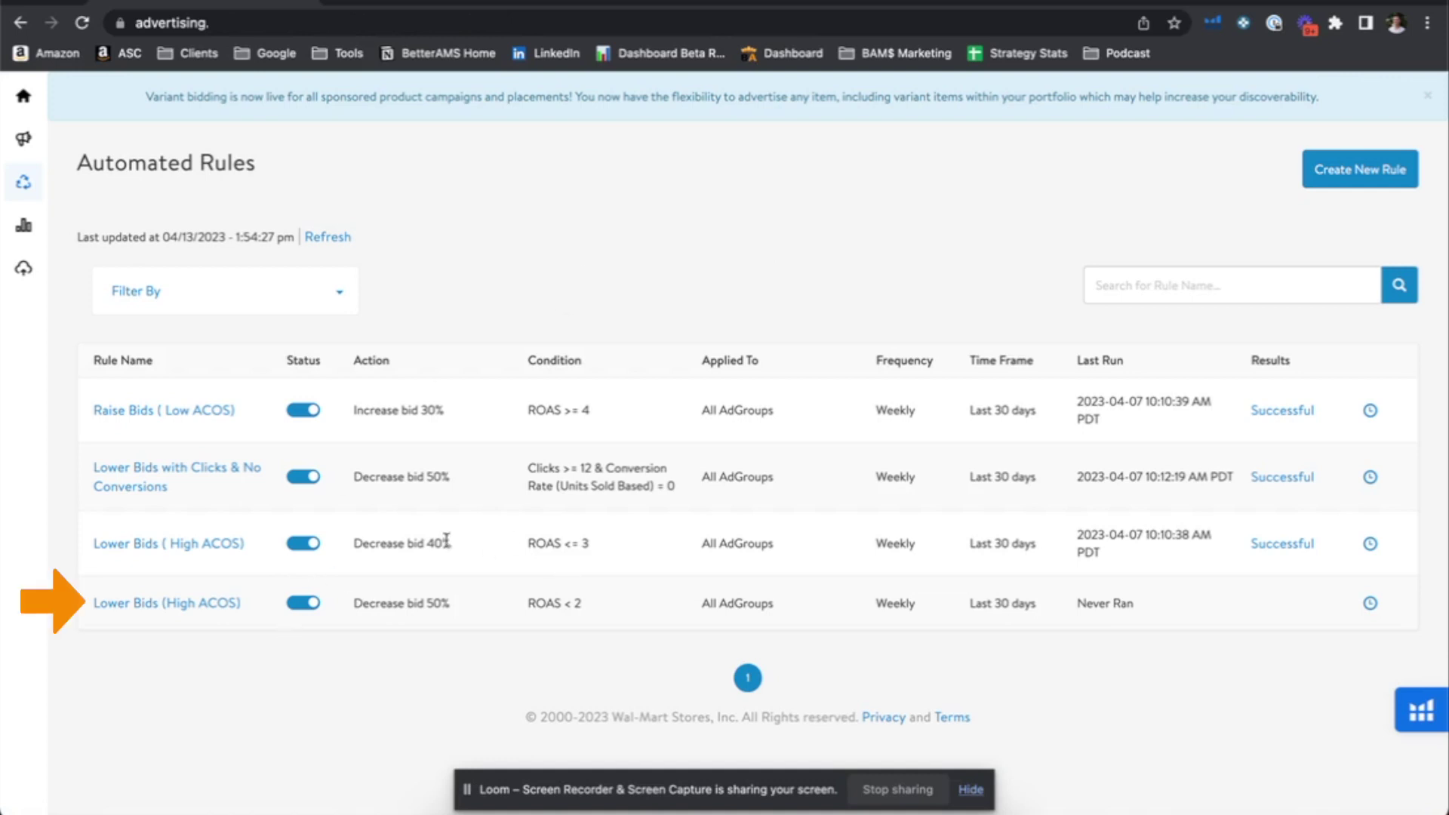
{"action": "left_click_drag", "start_coordinate": [451, 603], "coordinate": [376, 603]}
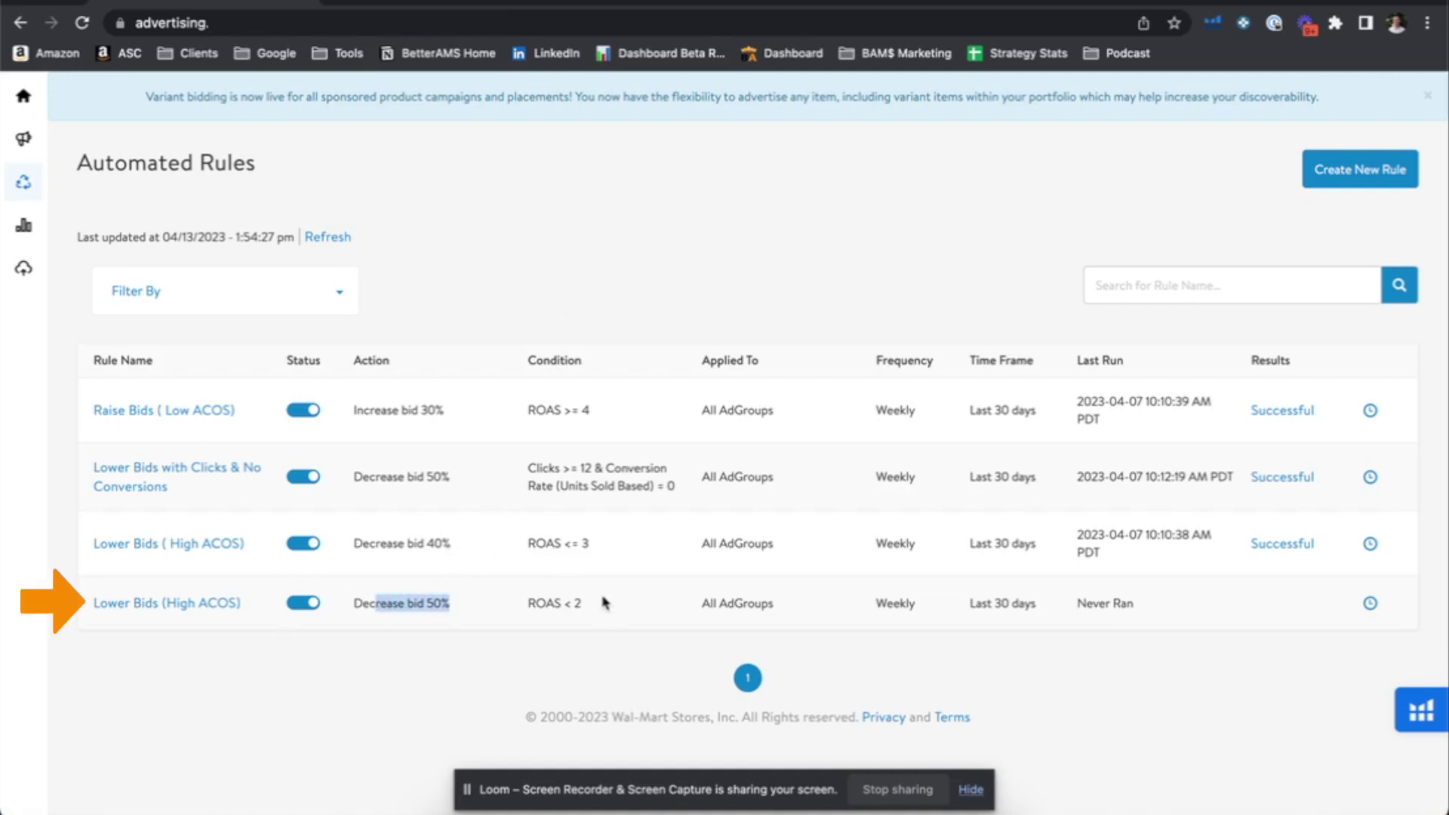
{"action": "left_click_drag", "start_coordinate": [600, 603], "coordinate": [520, 603]}
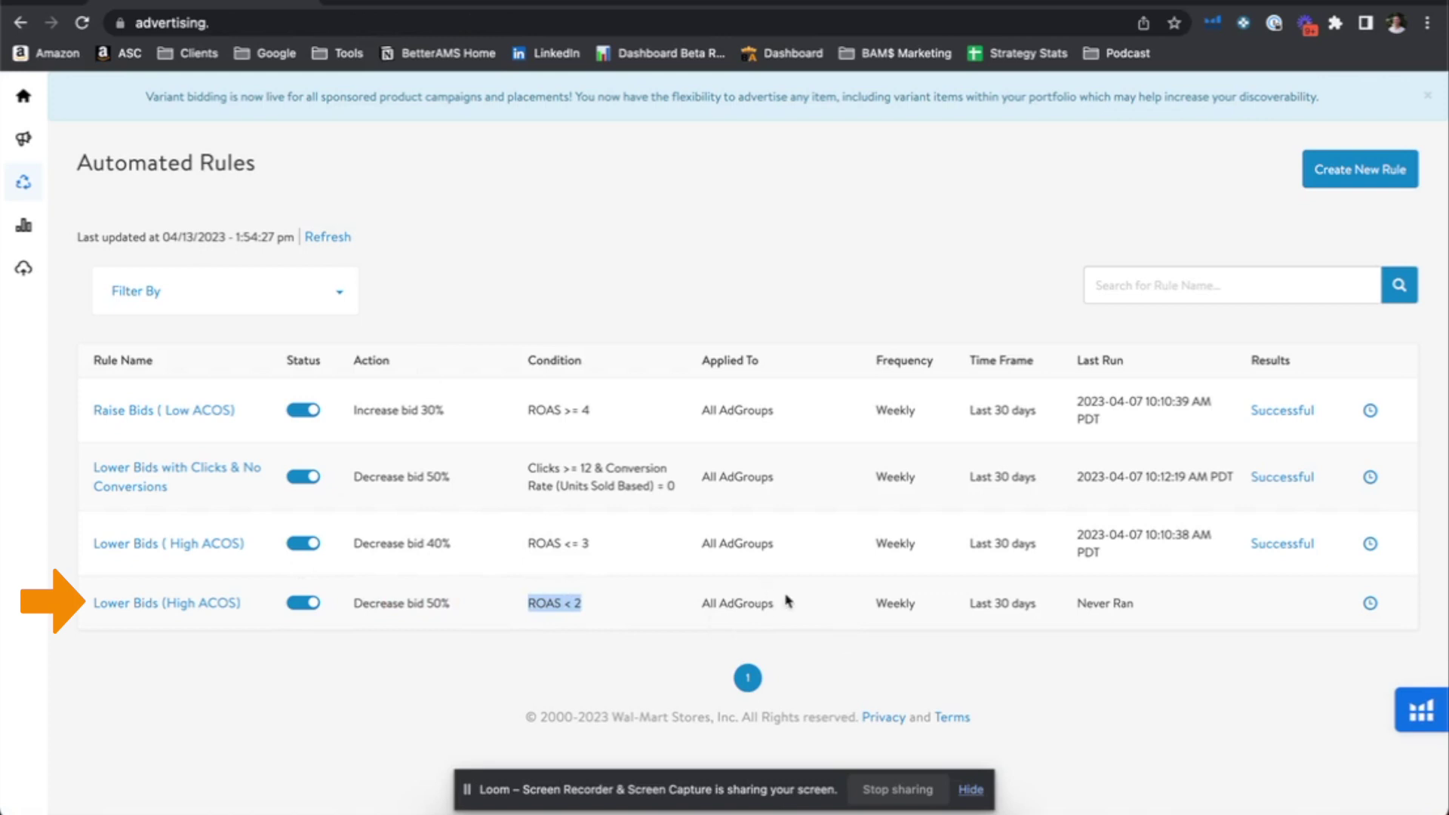
{"action": "left_click_drag", "start_coordinate": [789, 601], "coordinate": [692, 599]}
{"action": "left_click_drag", "start_coordinate": [925, 603], "coordinate": [868, 613]}
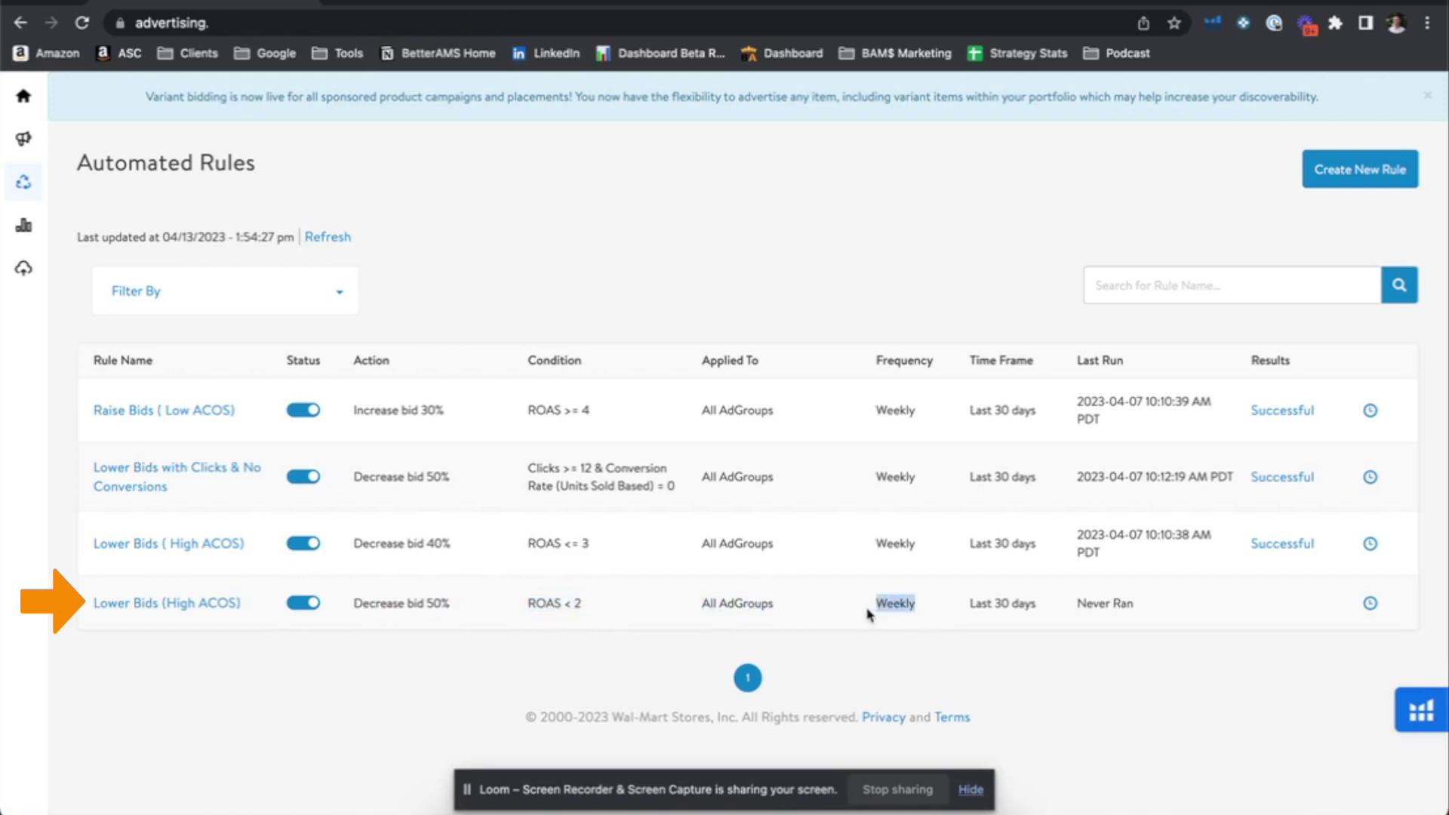
{"action": "left_click_drag", "start_coordinate": [1049, 611], "coordinate": [970, 608]}
{"action": "left_click", "coordinate": [1054, 647]}
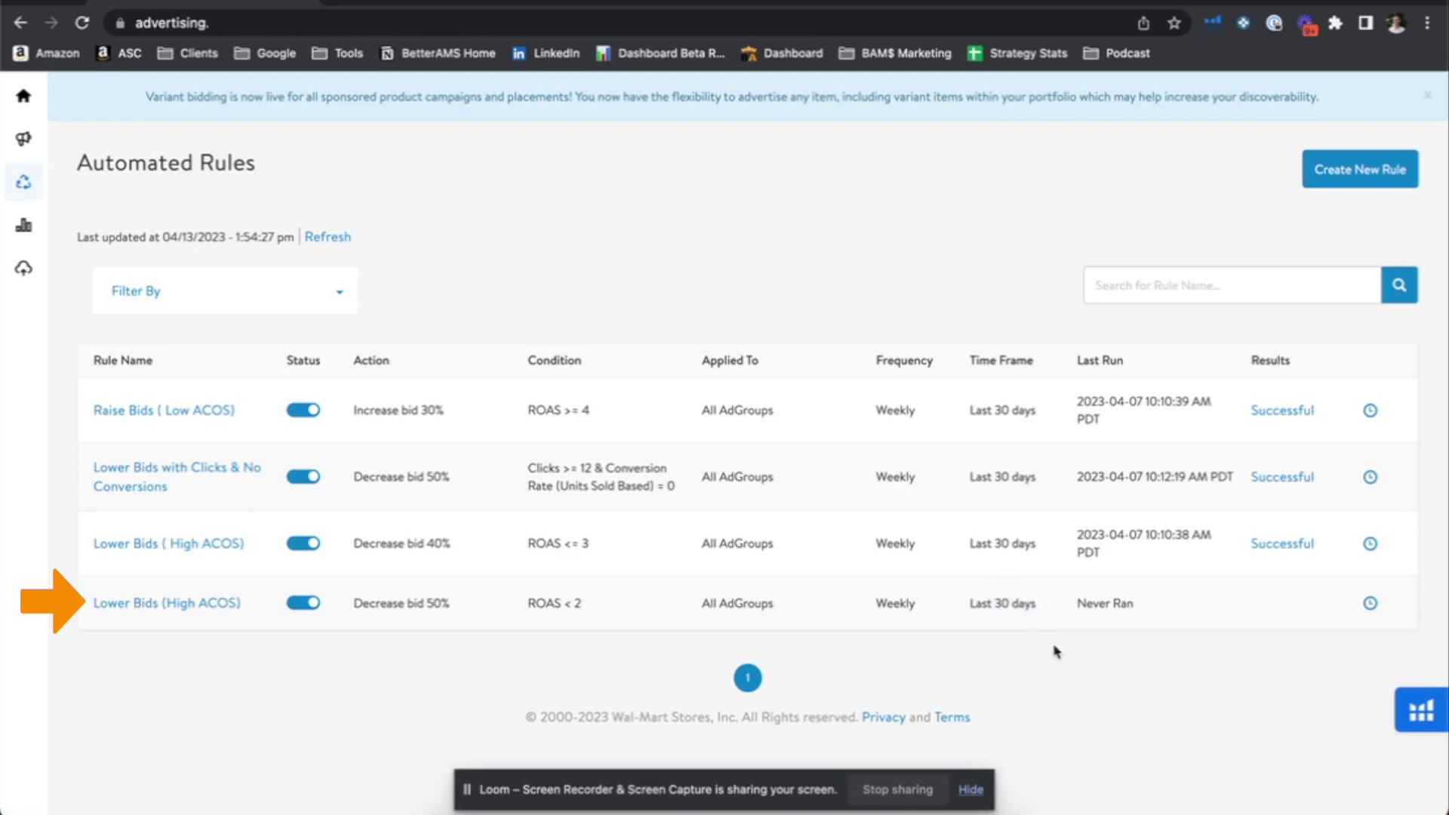